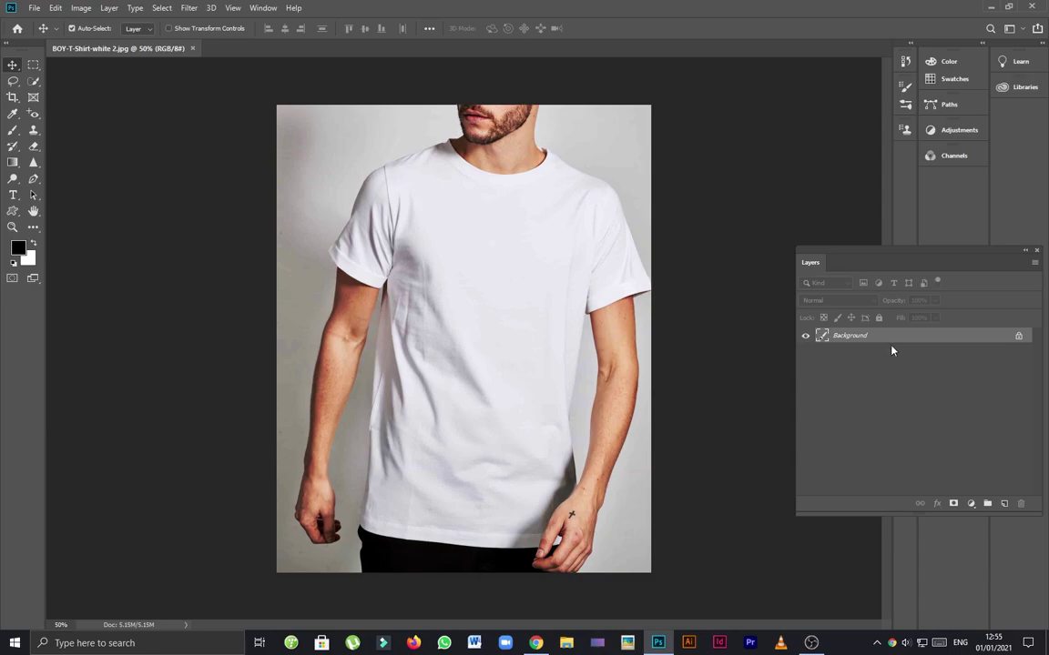
Step: Duplicate the Background layer and roughly select the white T-shirt on the copy with the Quick Selection tool
key(ctrl+j)
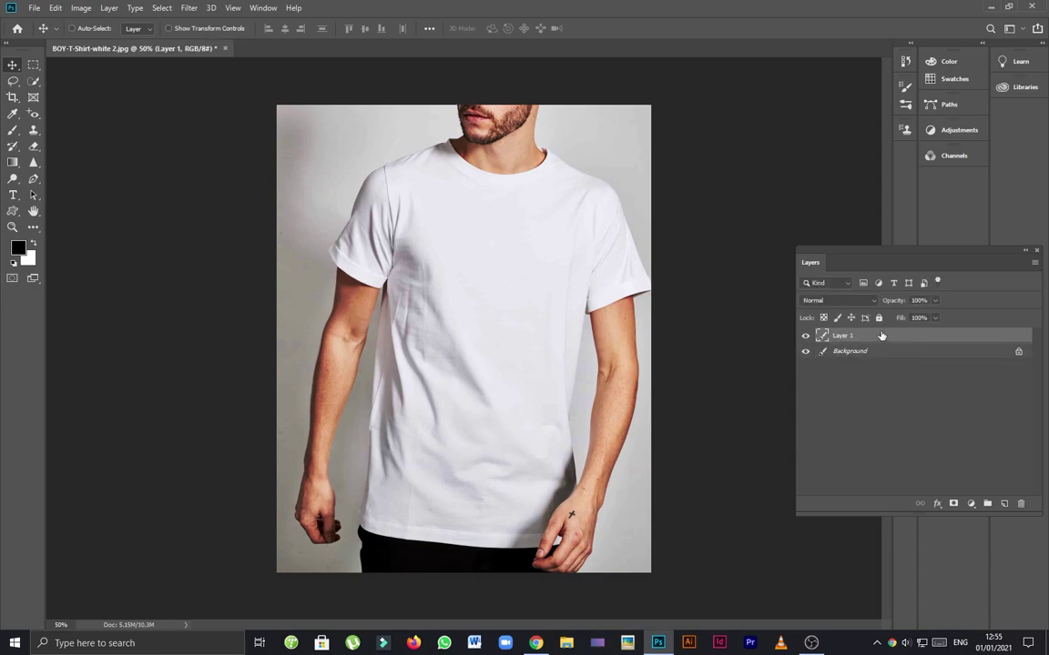
click(36, 82)
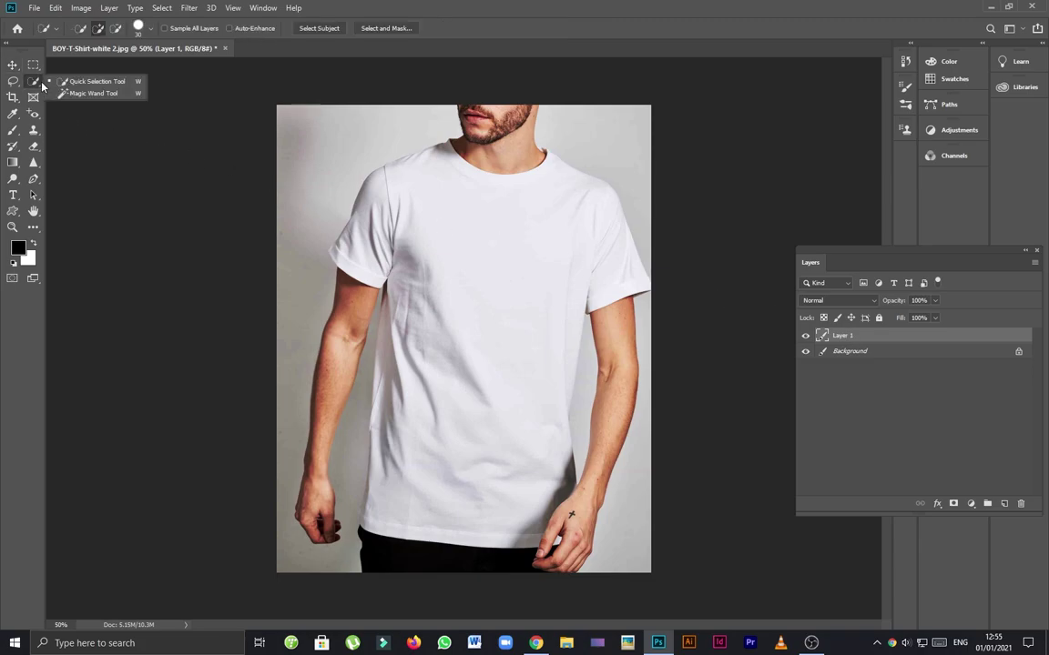
click(99, 81)
drag(469, 223, 474, 451)
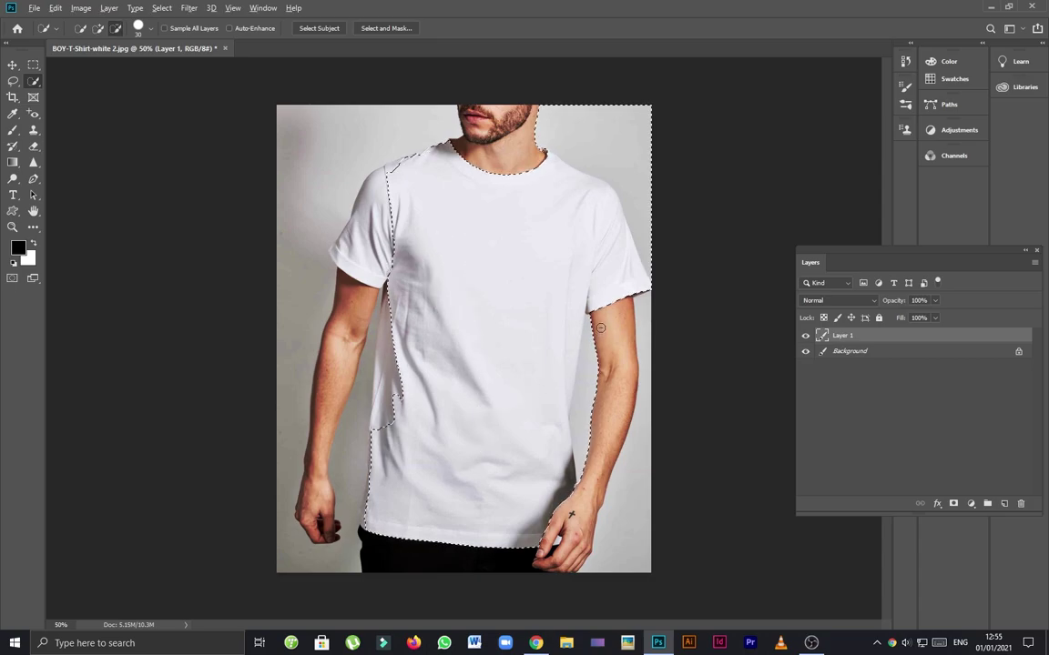
Step: Subtract the gap between the shirt and the right-hand arm and the wall beside the neck from the selection
drag(592, 319, 586, 431)
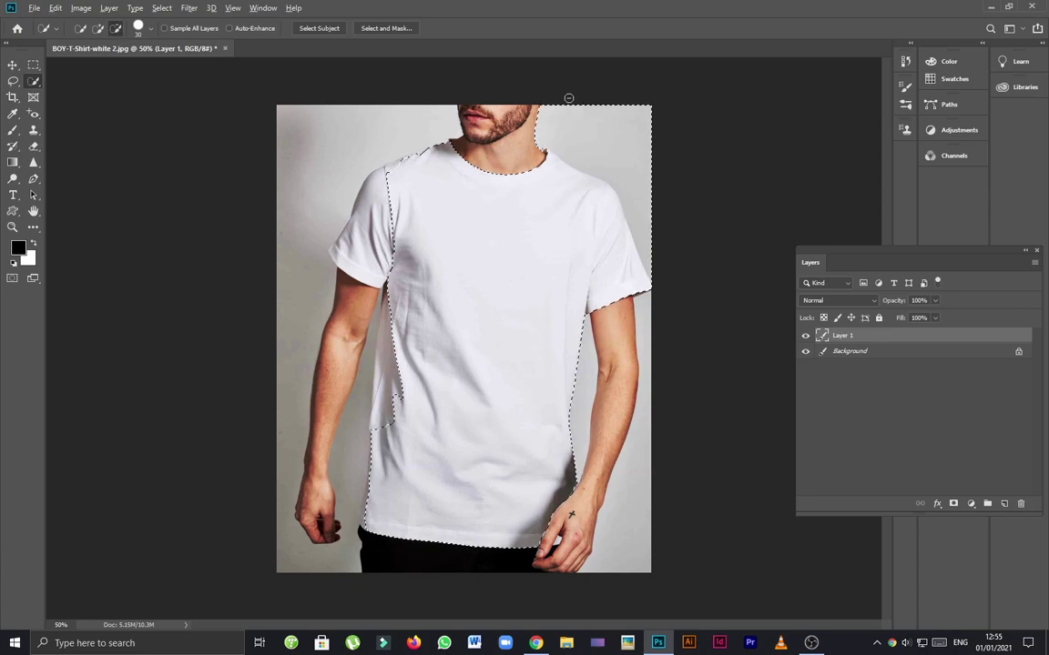
alt+click(546, 137)
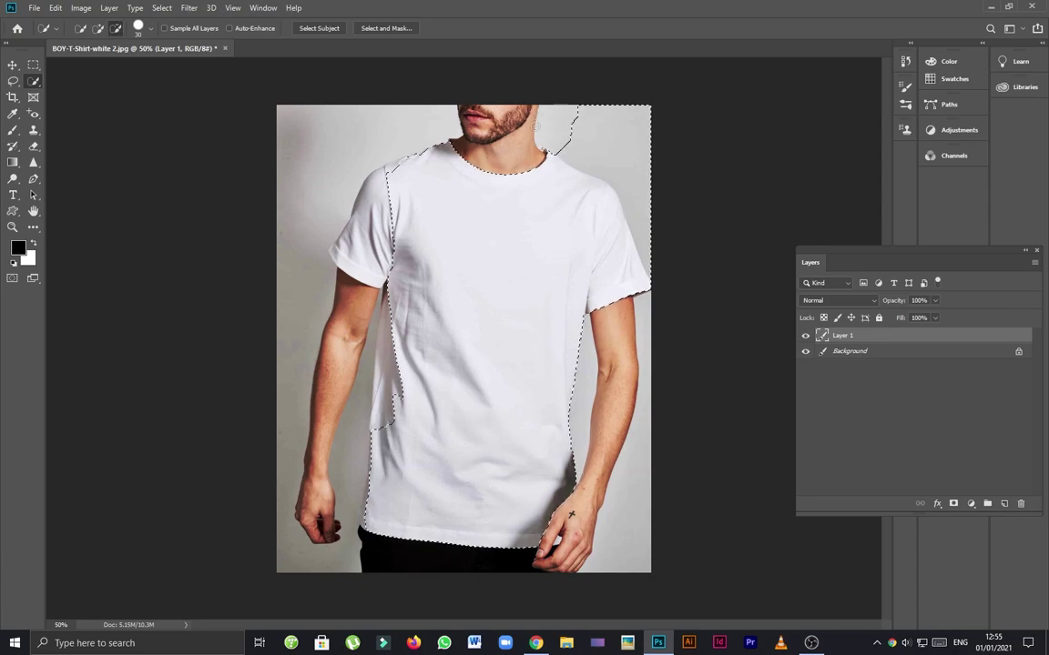
alt+click(582, 138)
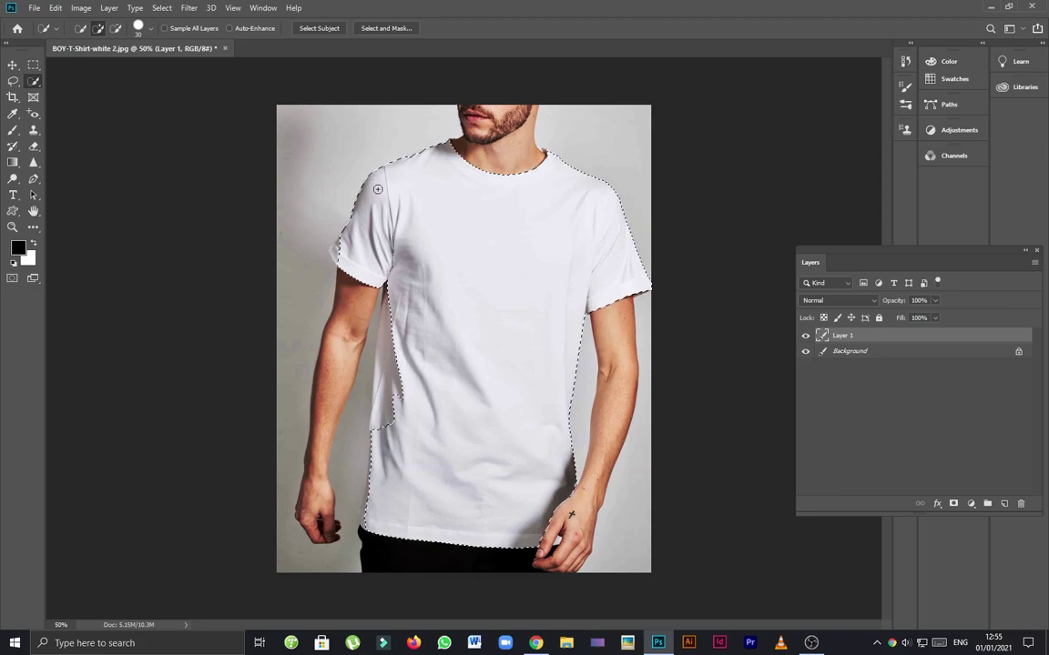
Step: Extend the selection over the shirt's left sleeve, side and lower-left hem, subtracting the spill beside the arm
click(339, 255)
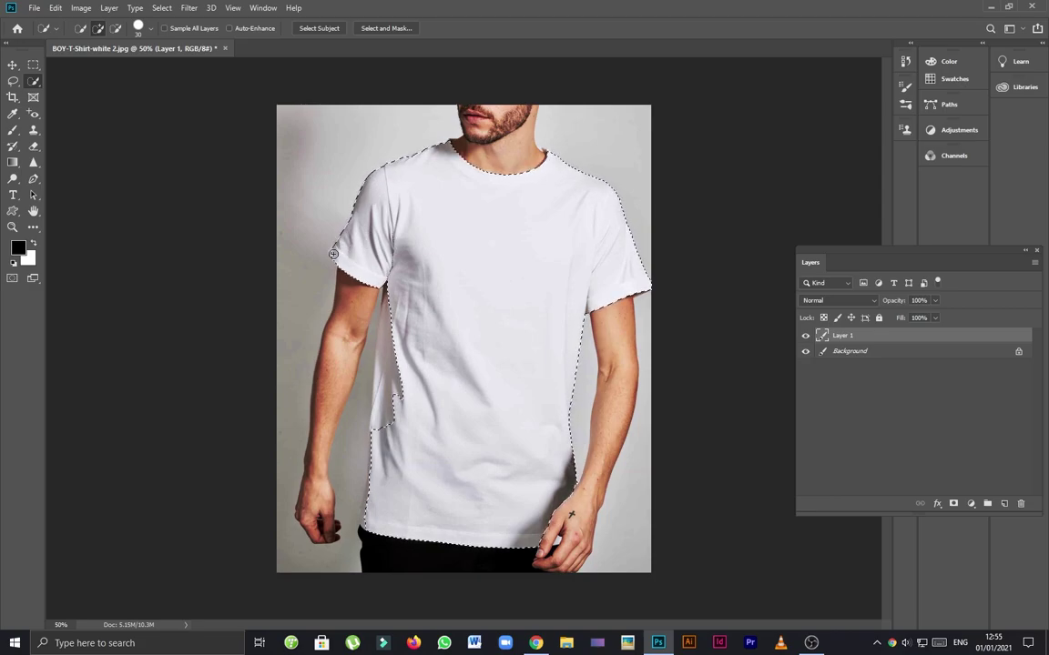
click(386, 332)
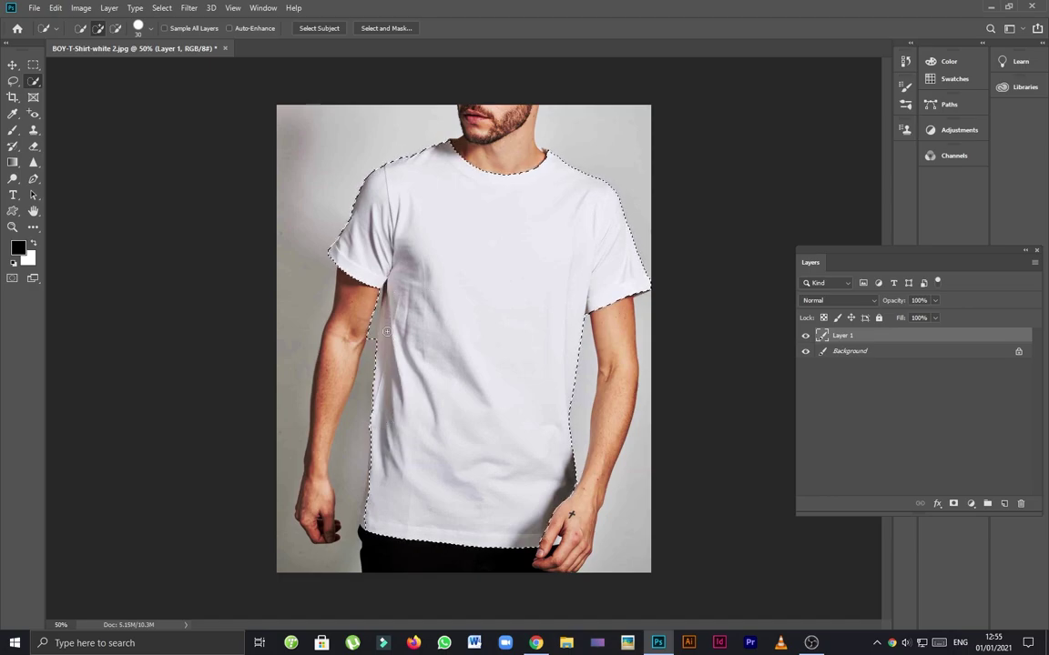
alt+click(367, 342)
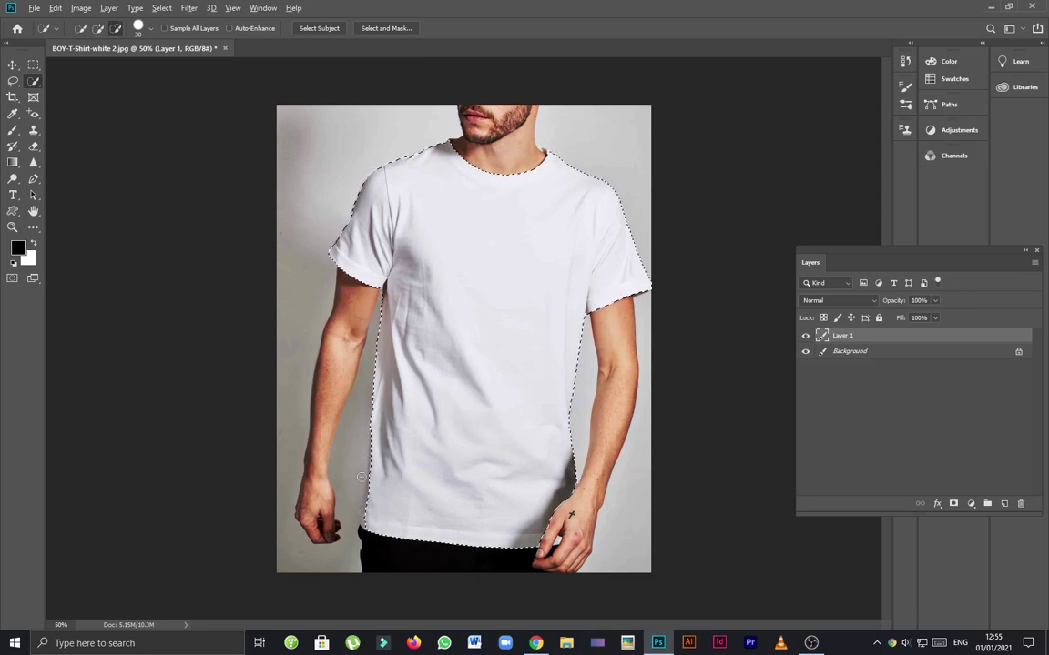
alt+scroll(369, 479, up, 3)
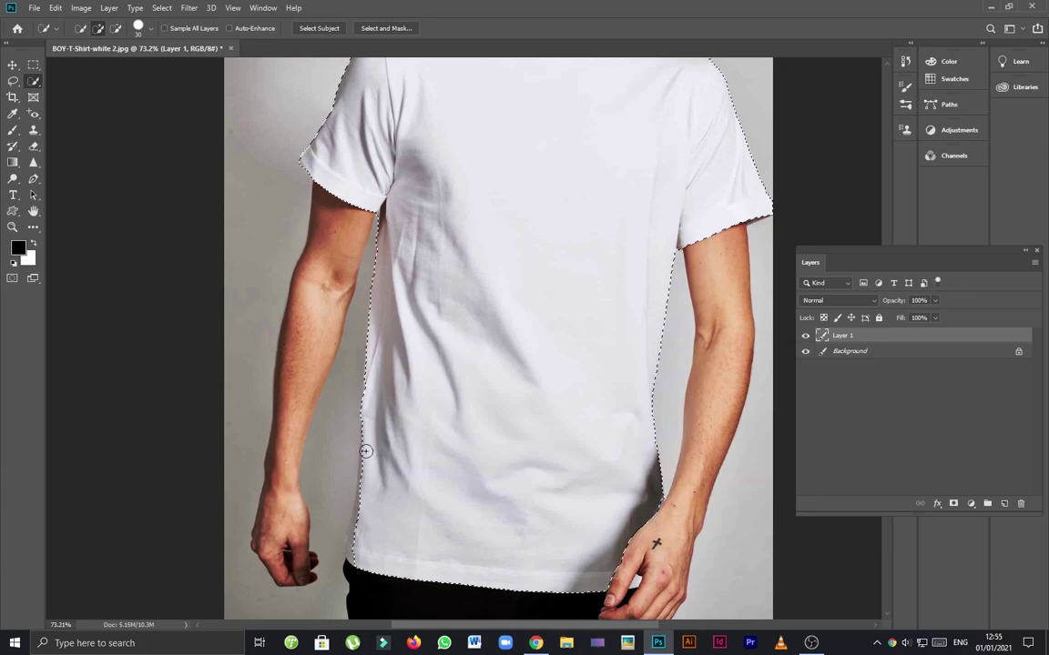
click(358, 539)
mouse_move(341, 303)
mouse_down()
mouse_move(341, 435)
mouse_move(321, 520)
mouse_move(323, 564)
mouse_up()
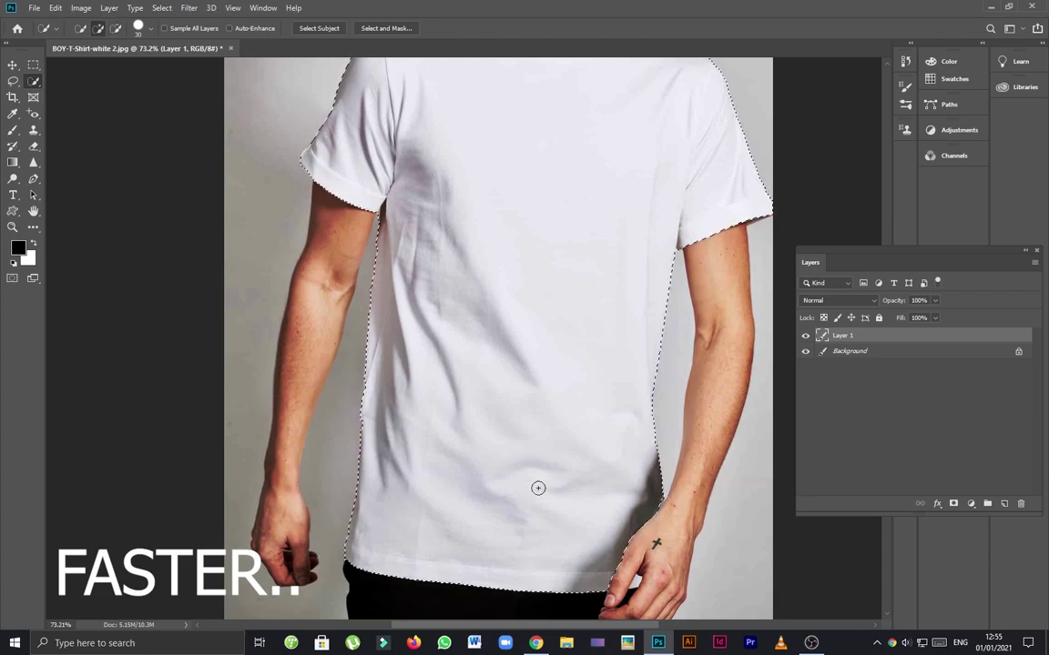
Step: Refine the selection edge around the hand and wrist at the shirt's lower-right hem
scroll(619, 591, up, 2)
click(646, 565)
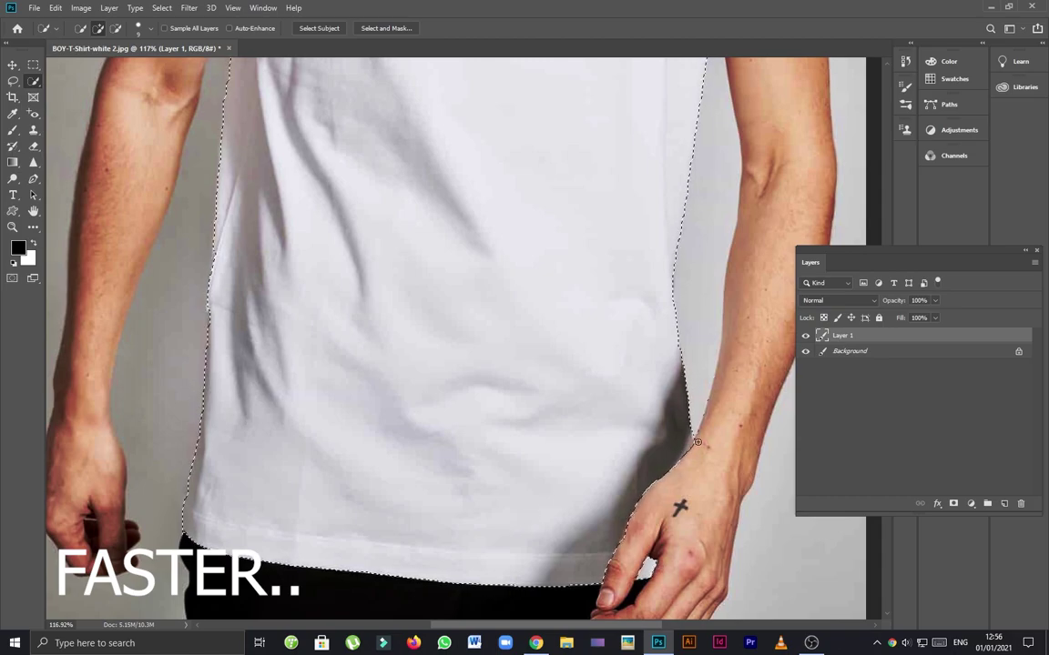
alt+click(703, 399)
Step: Clean up the selection edge where the right side of the collar meets the neck
mouse_move(629, 277)
mouse_down()
mouse_move(630, 526)
mouse_move(531, 363)
mouse_move(564, 452)
mouse_move(532, 464)
mouse_up()
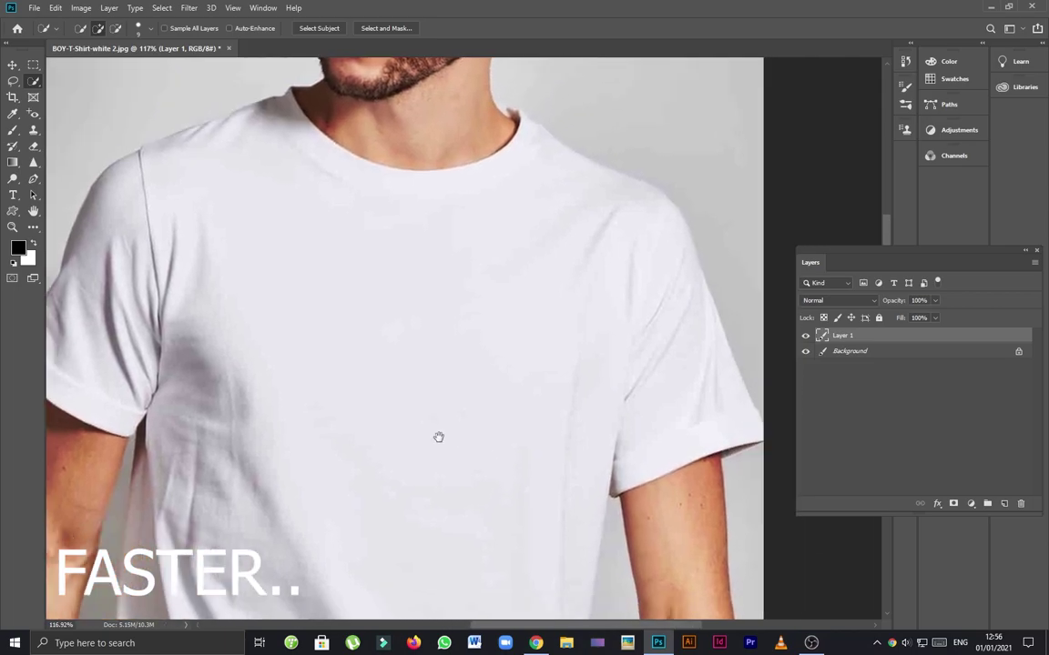
mouse_move(532, 110)
mouse_down()
mouse_move(487, 237)
mouse_move(512, 374)
mouse_up()
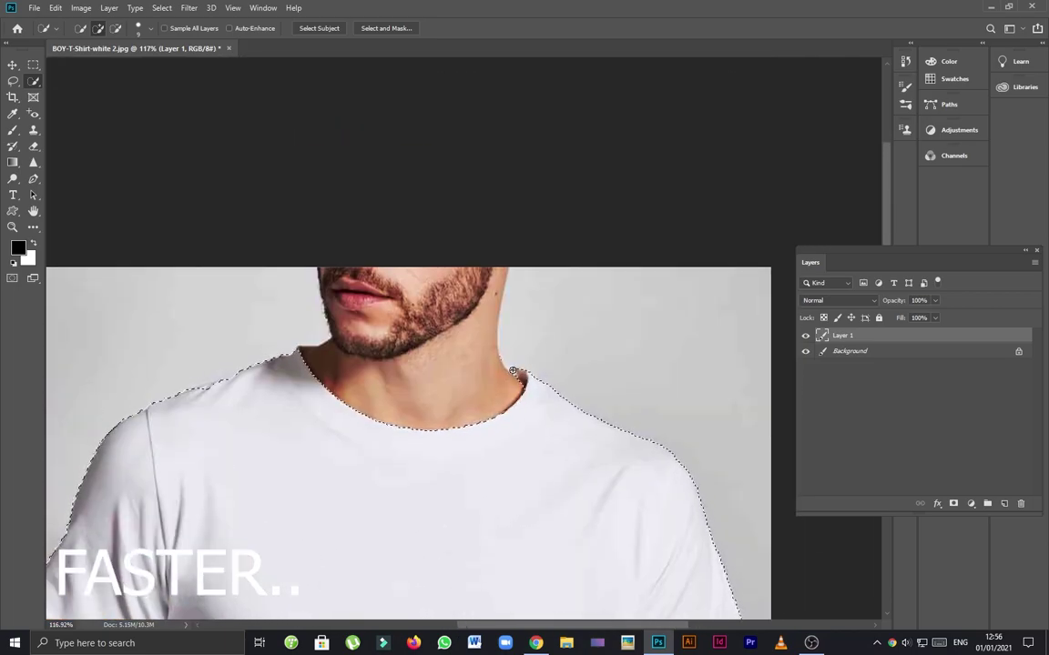
alt+click(499, 353)
scroll(218, 440, down, 6)
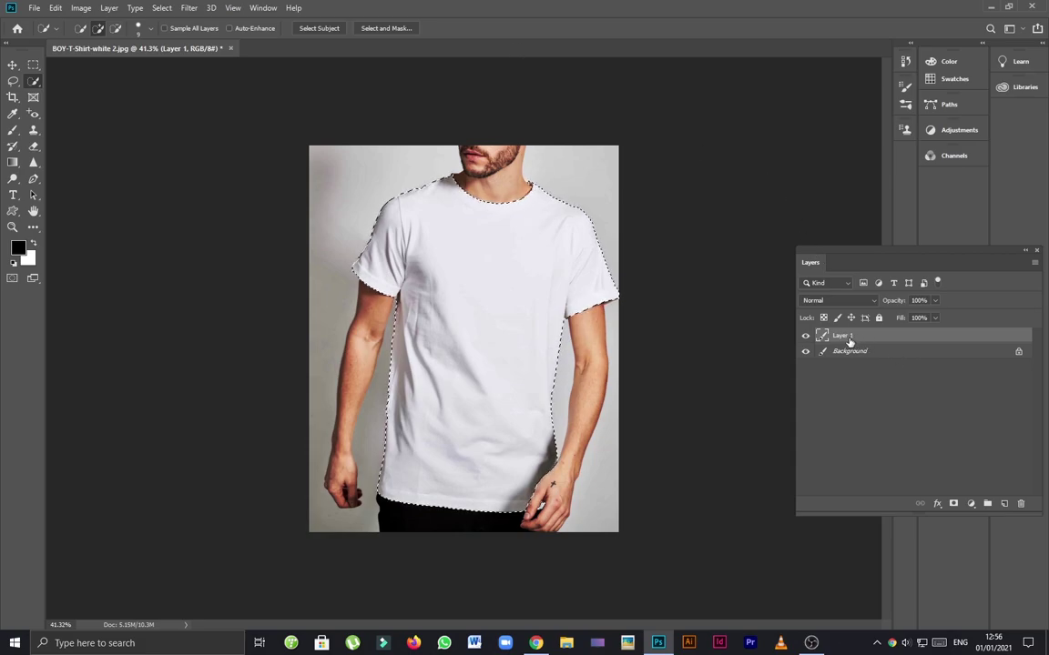
Step: Copy the selected shirt to a new layer and name it "Shirt selection"
key(ctrl+j)
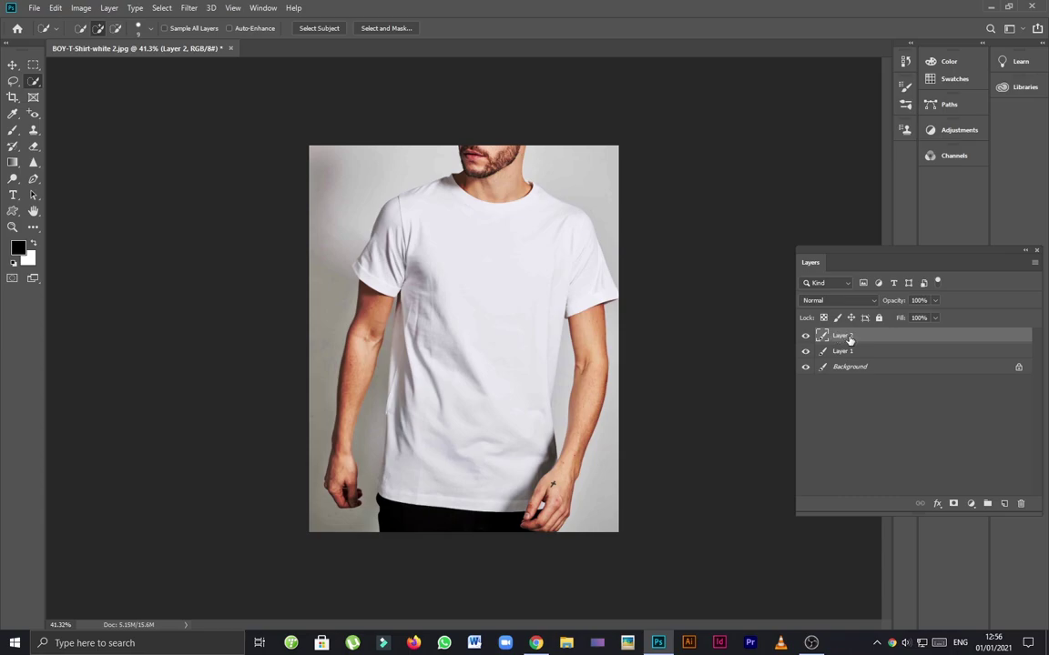
double_click(843, 336)
text(Shirt selection)
key(Return)
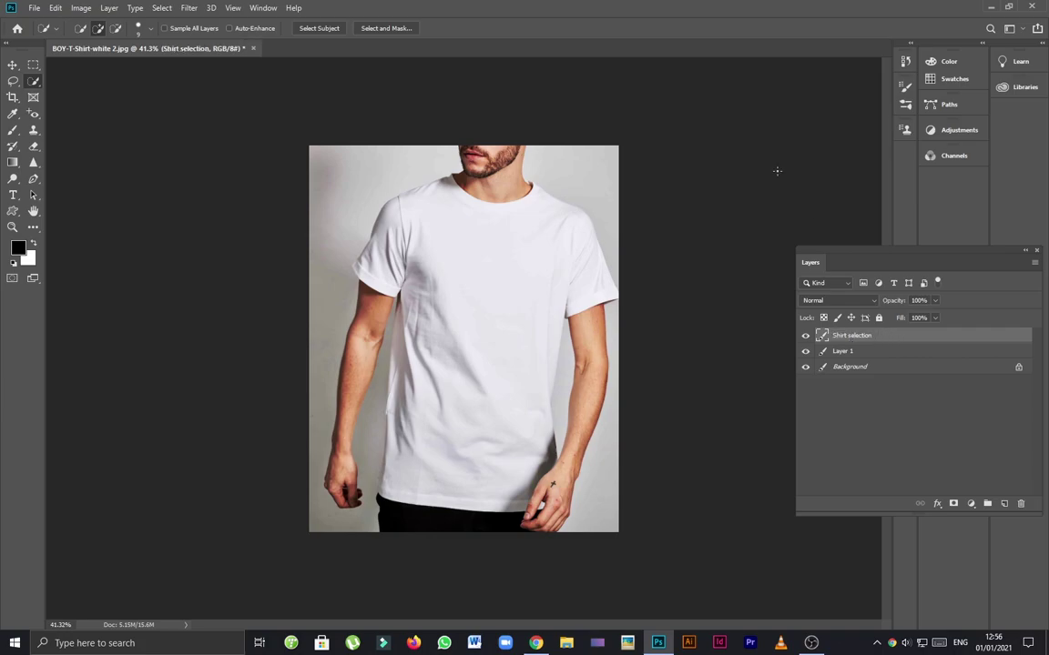
Step: Place the Theas-Garden-for-Tuts pattern image from the Patterns folder as an embedded file
click(35, 9)
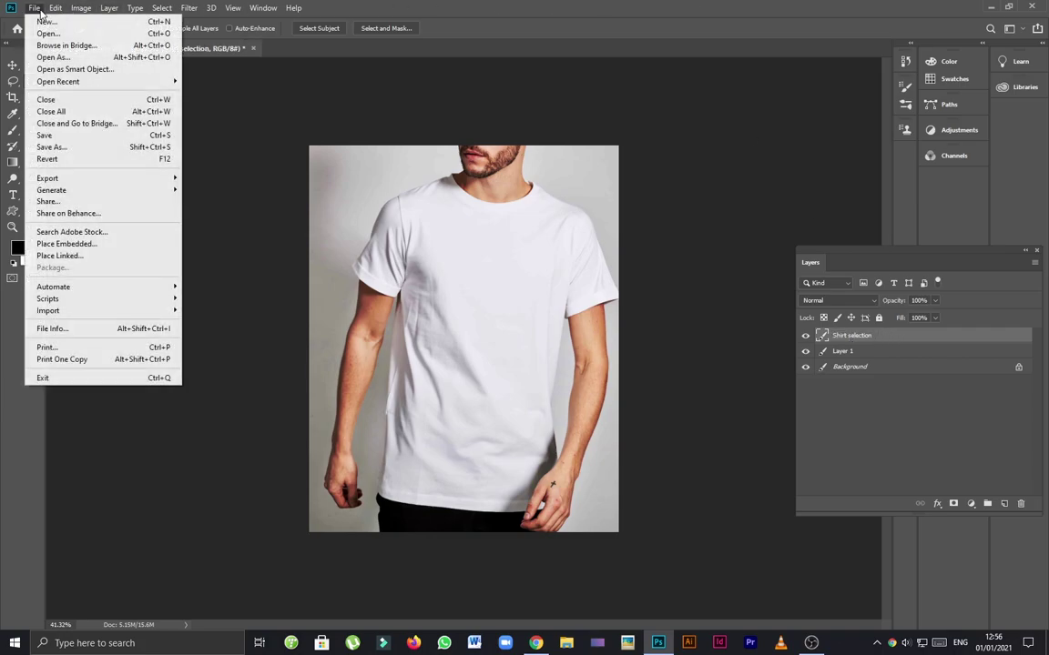
click(66, 244)
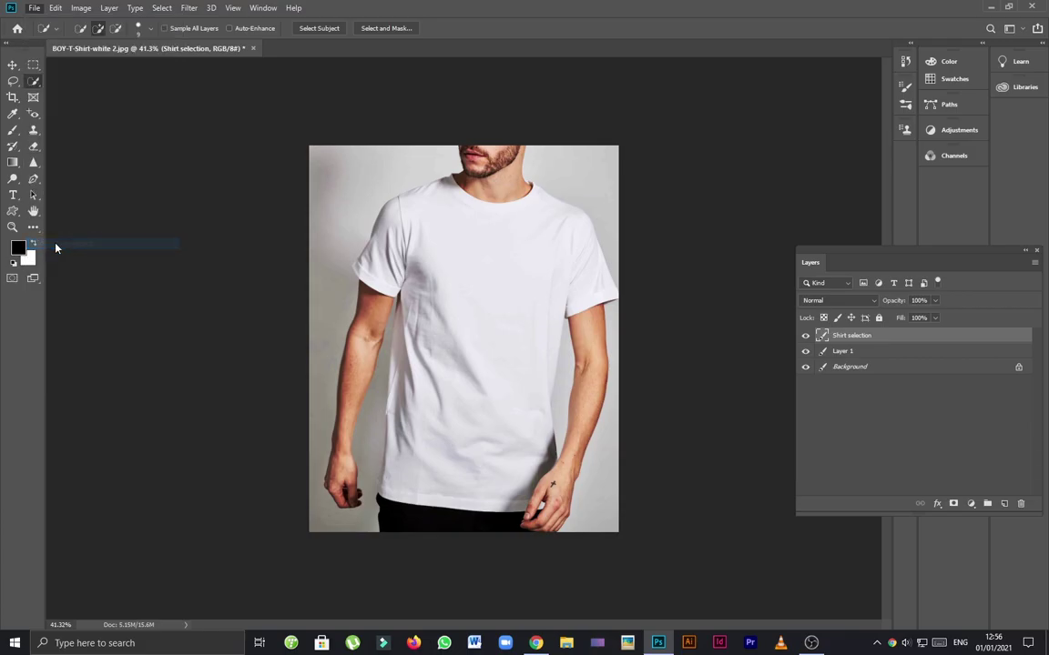
click(344, 104)
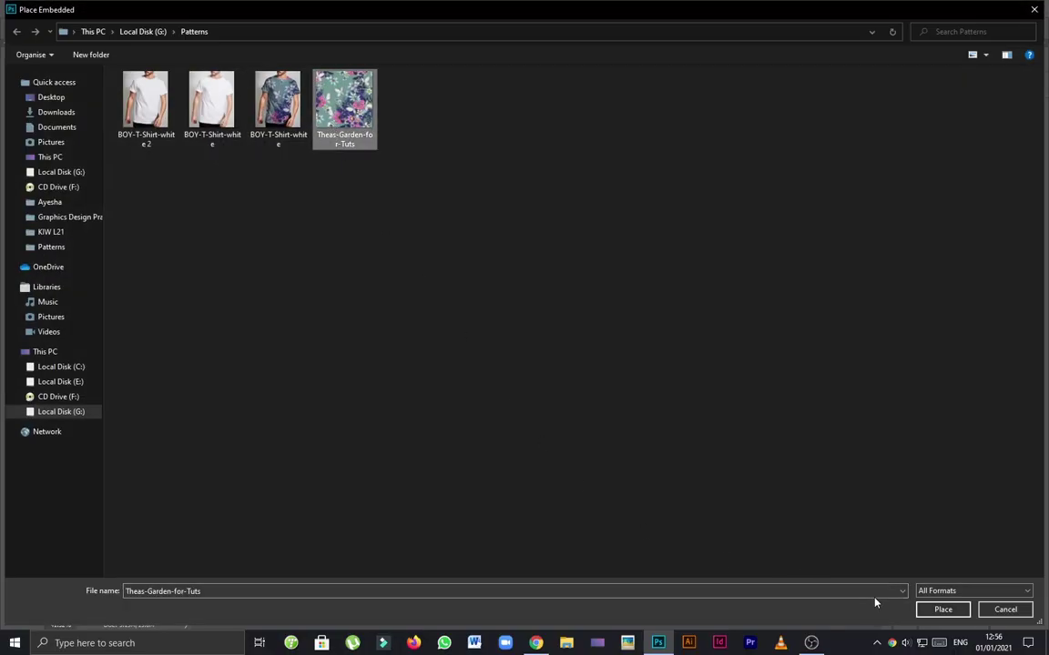
click(951, 614)
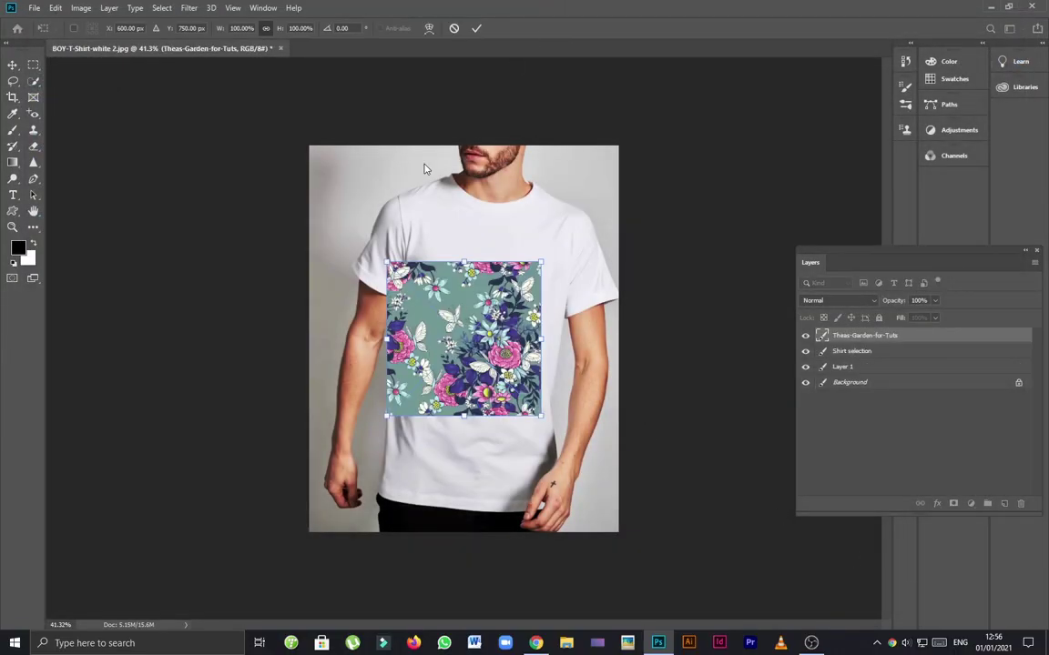
Step: Scale the placed floral pattern to 225% and position it to cover the whole shirt, then commit the transform
drag(383, 253, 302, 177)
drag(540, 418, 619, 543)
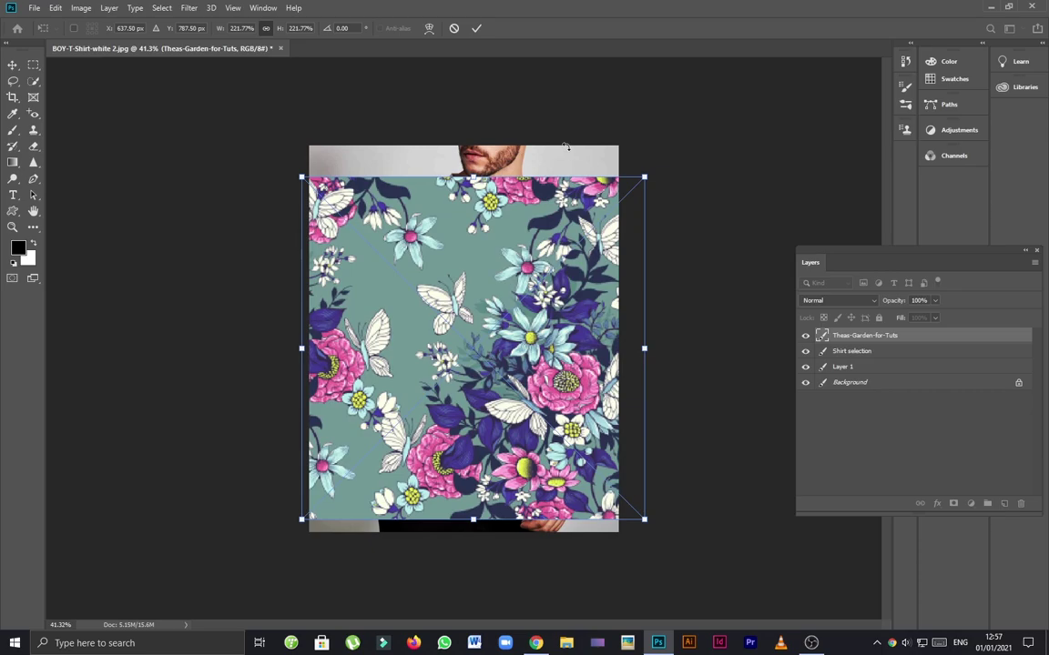
drag(503, 237, 504, 235)
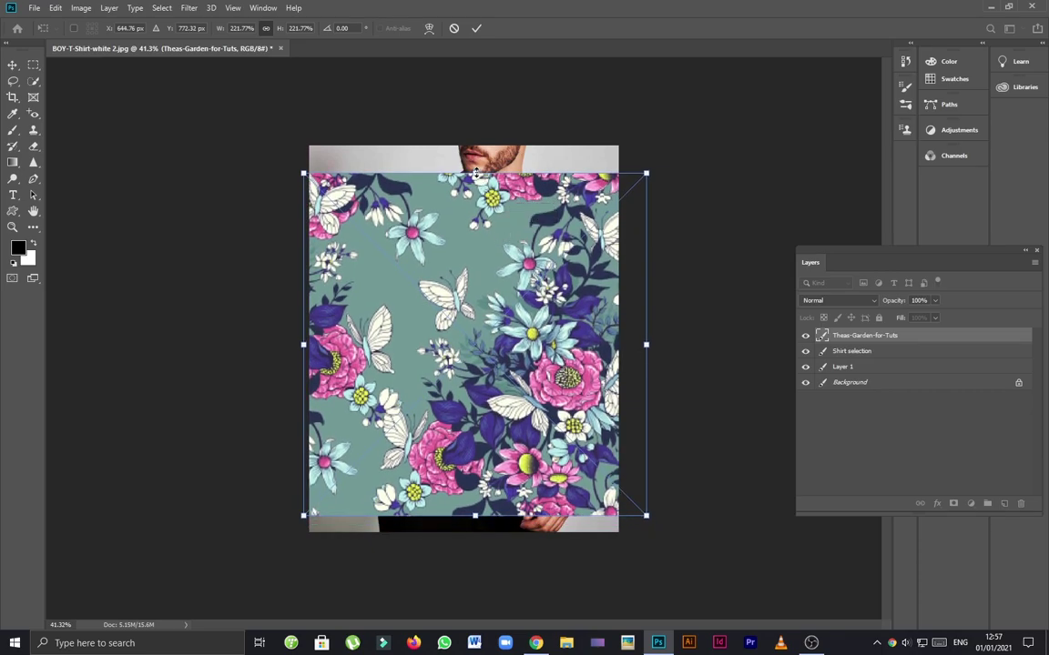
drag(475, 172, 476, 168)
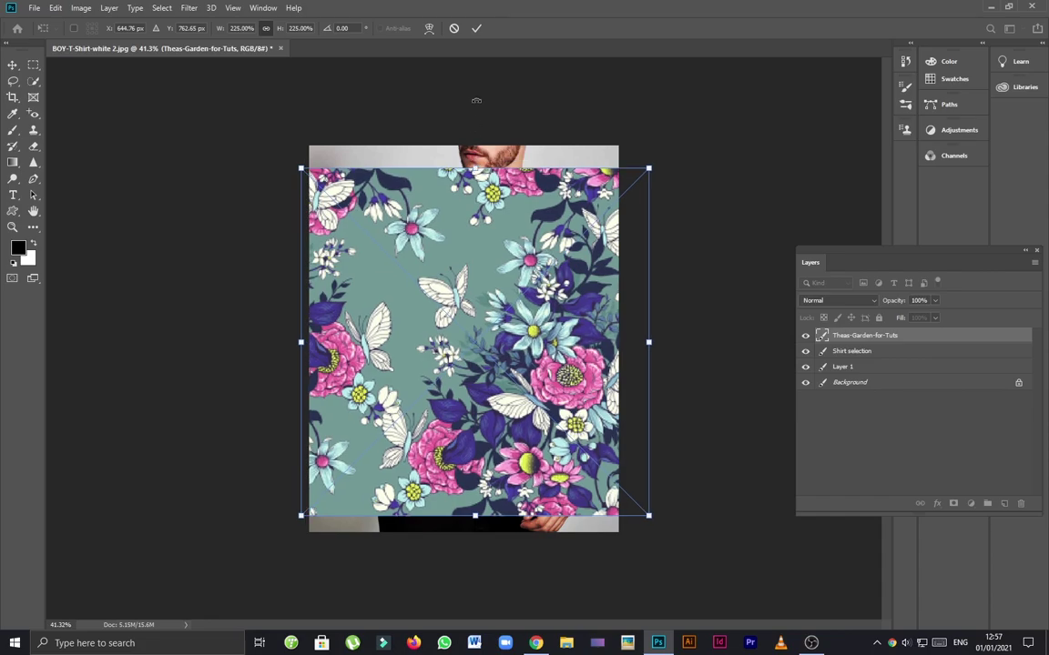
click(481, 30)
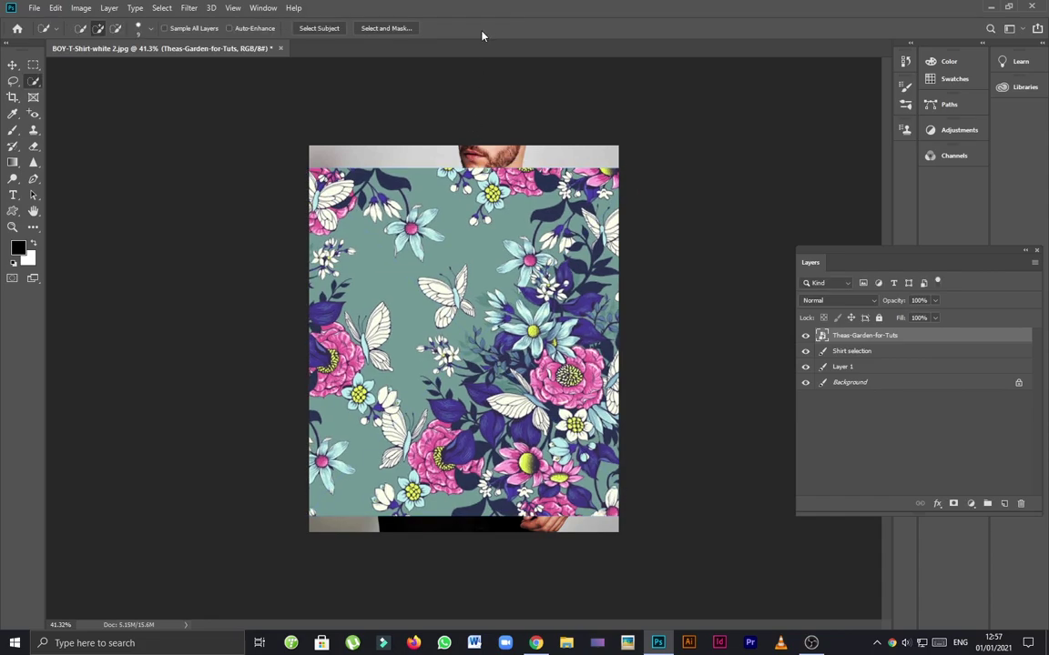
Step: Load the Shirt selection layer's outline as a selection and use it to mask the Theas-Garden-for-Tuts layer
click(824, 354)
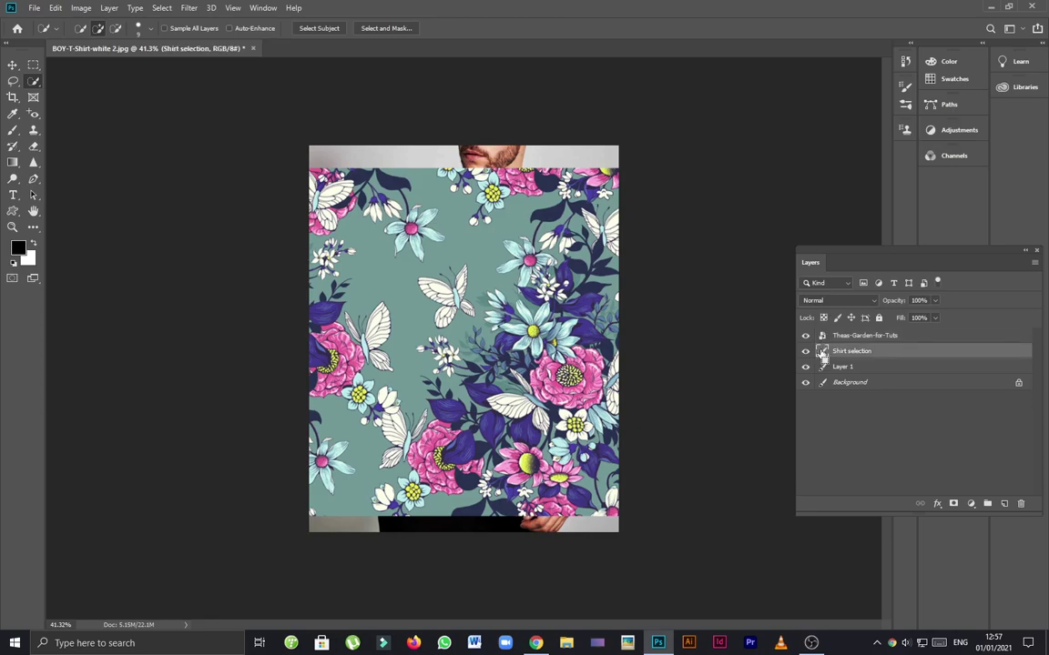
ctrl+click(822, 353)
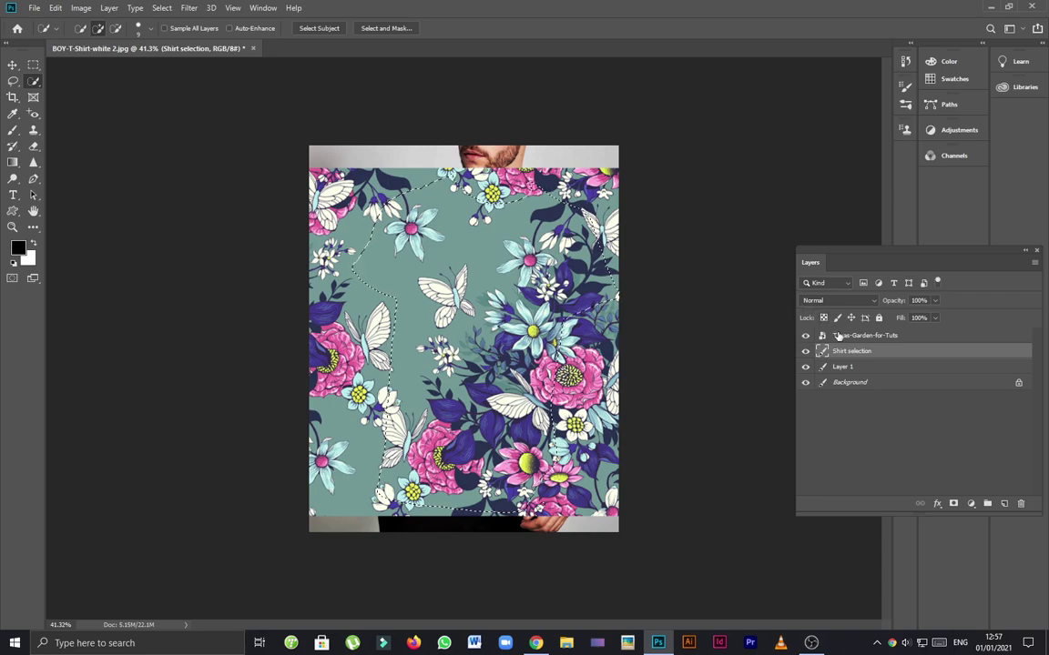
click(845, 337)
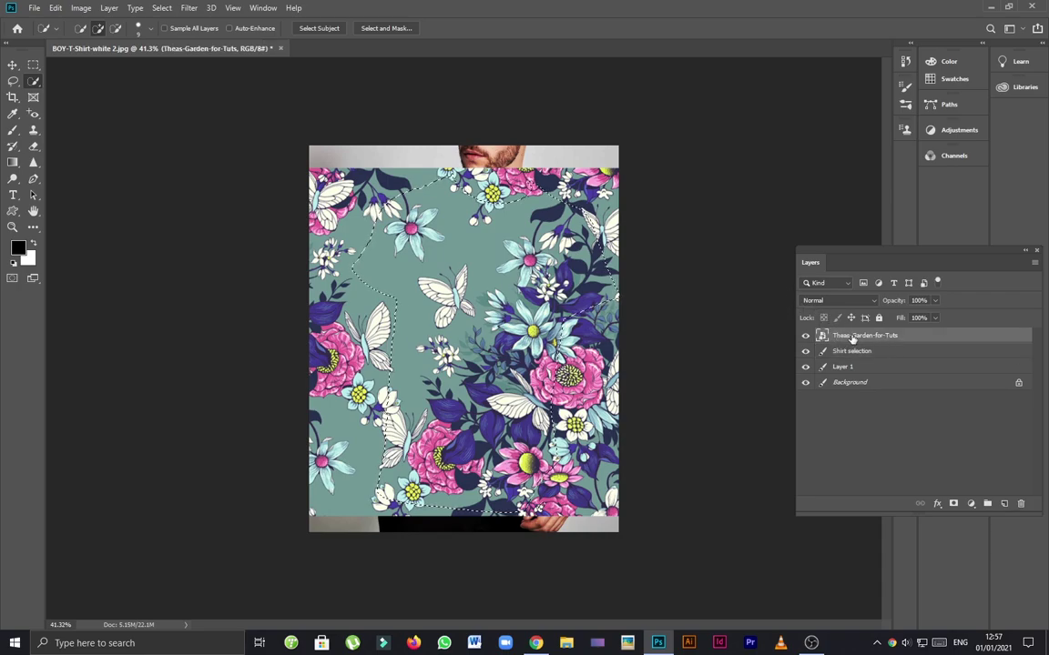
click(953, 505)
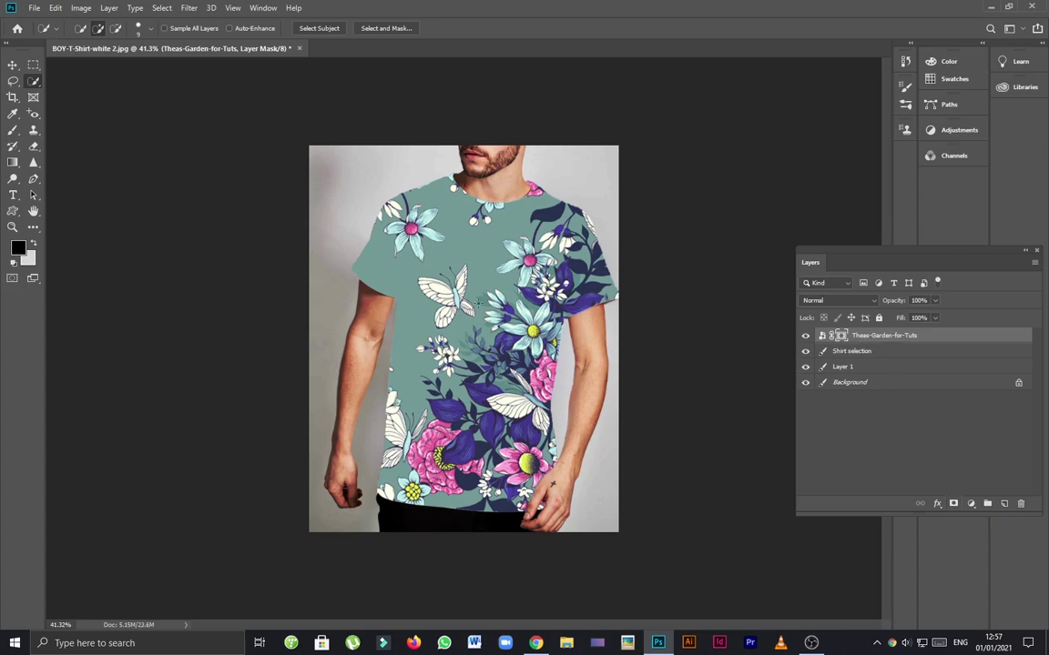
Step: In the Theas-Garden-for-Tuts layer's blending options, split the Underlying Layer black Blend If slider to 0 / 145
right_click(865, 335)
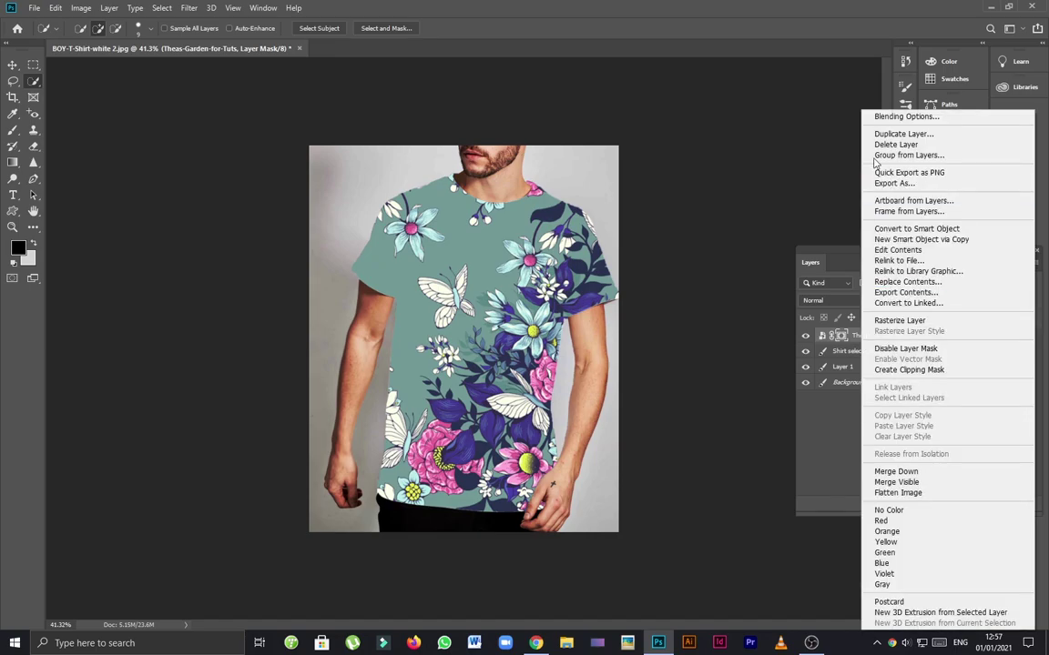
click(876, 119)
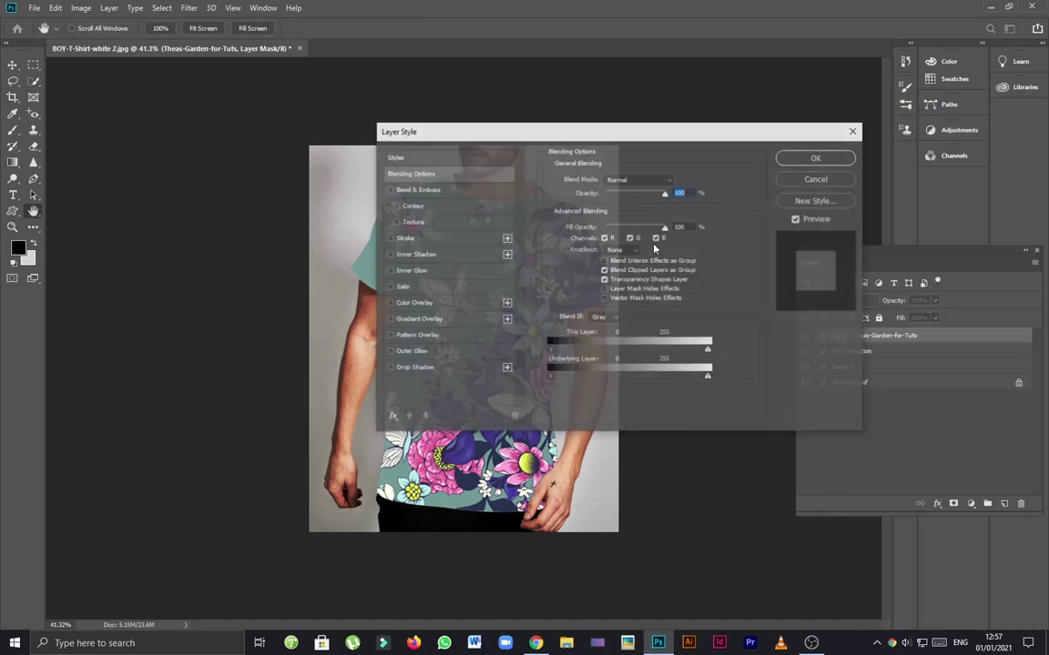
drag(561, 132, 824, 254)
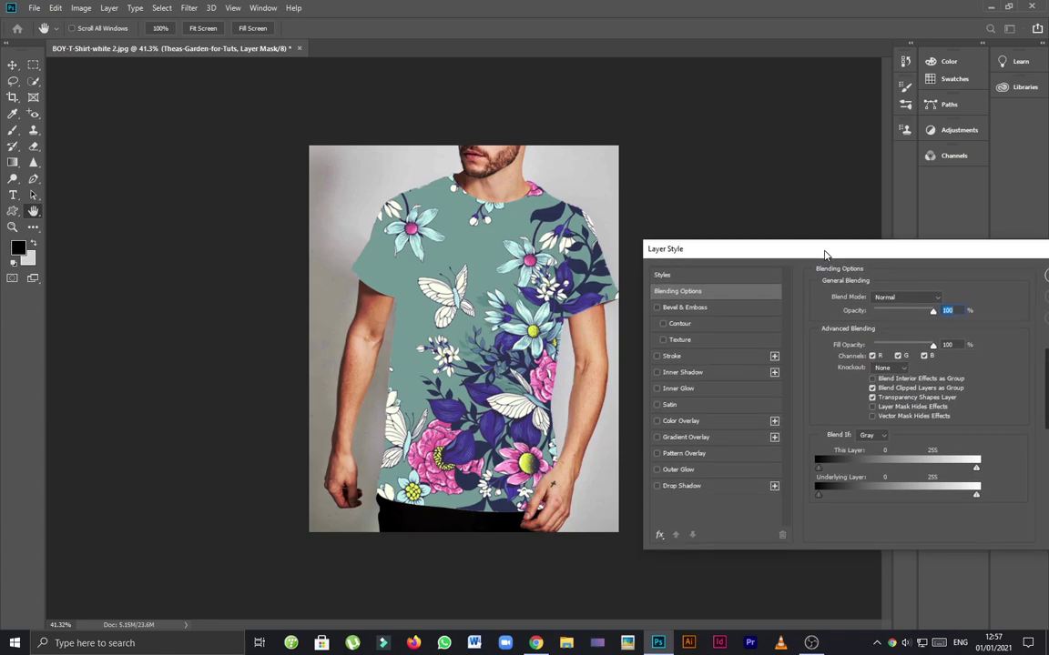
click(679, 292)
drag(856, 500, 896, 503)
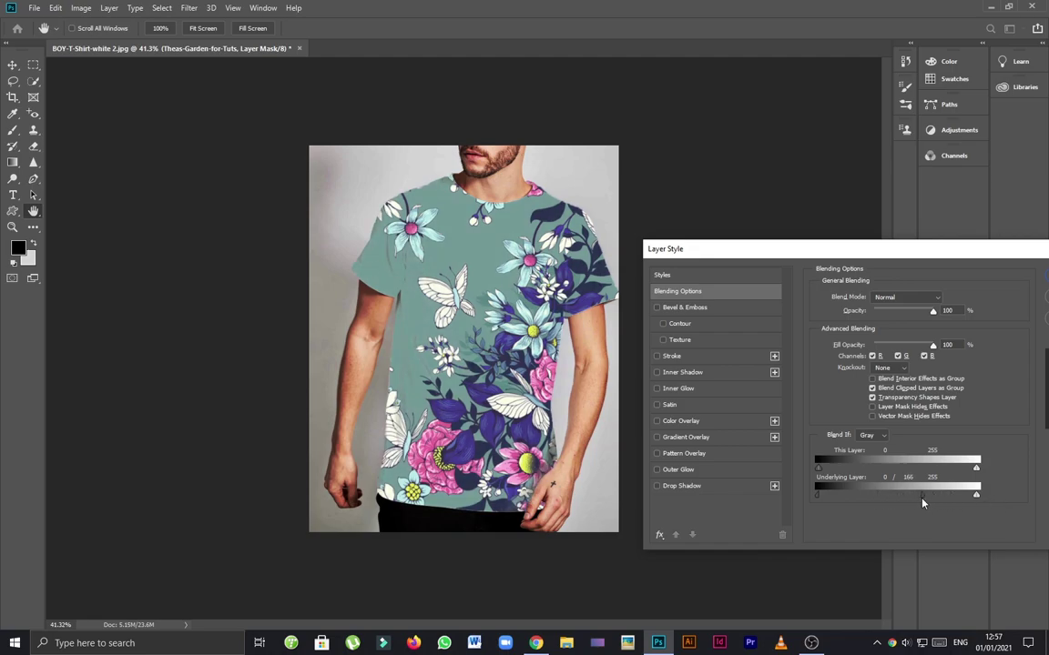
drag(917, 503, 917, 503)
Step: Split the This Layer black Blend If slider to 0 / 52 and apply the blending options
drag(820, 474, 853, 477)
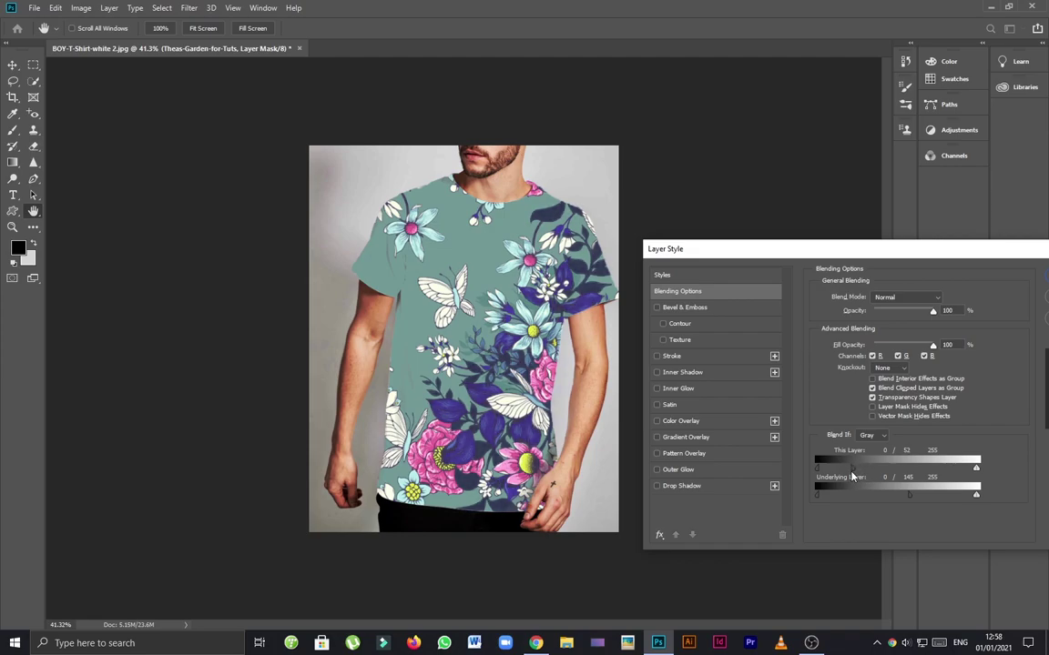
drag(840, 262, 741, 236)
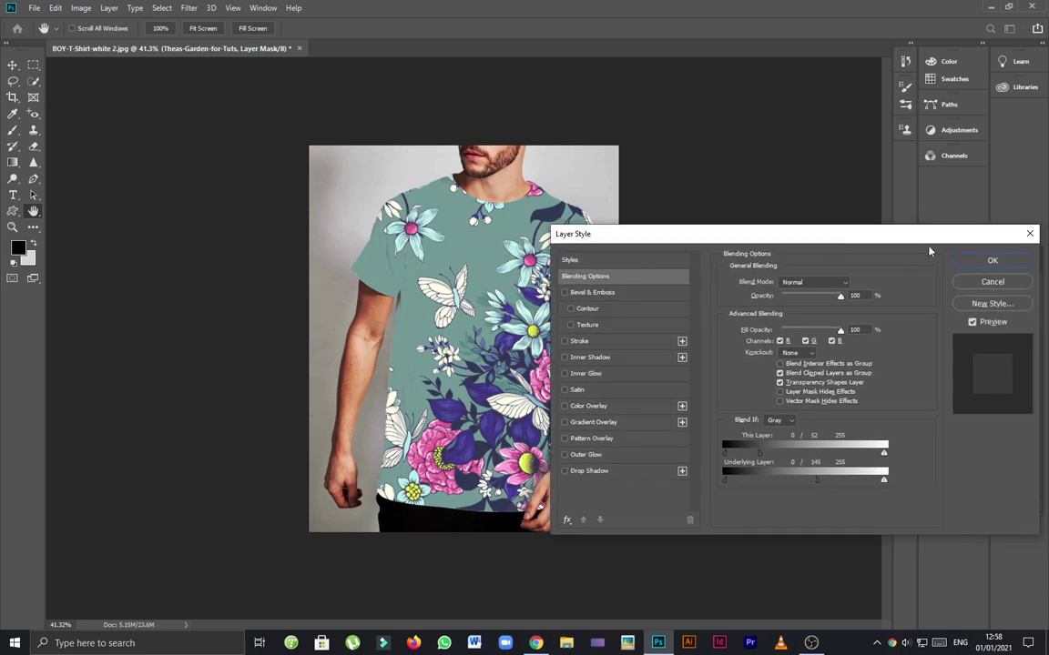
click(990, 260)
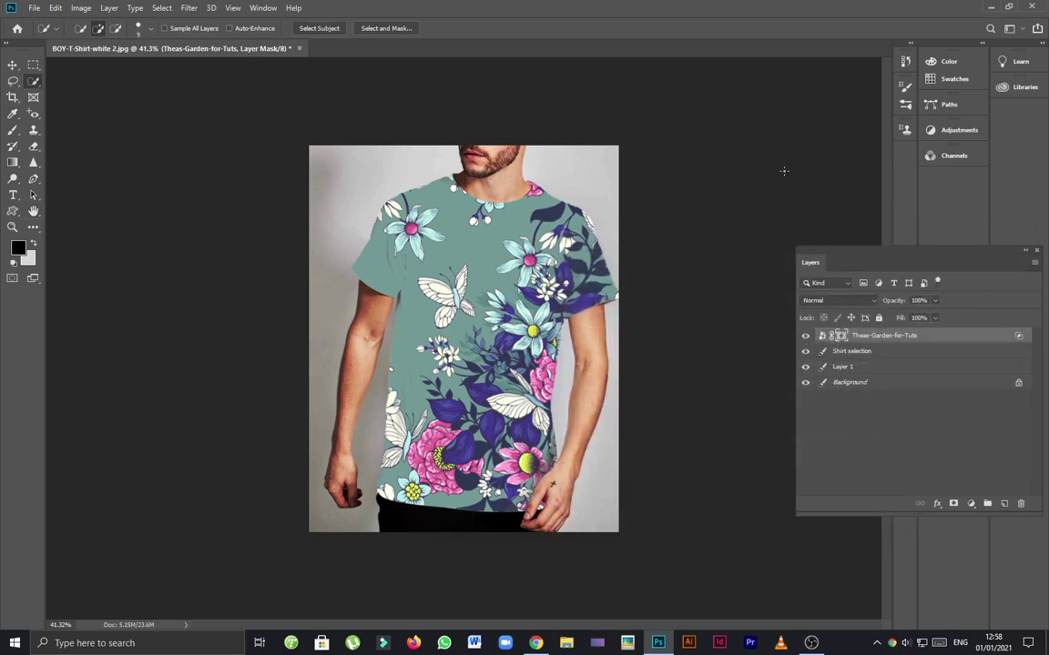
Step: Set the Theas-Garden-for-Tuts layer's blend mode to Linear Burn and its opacity to 86%
click(874, 305)
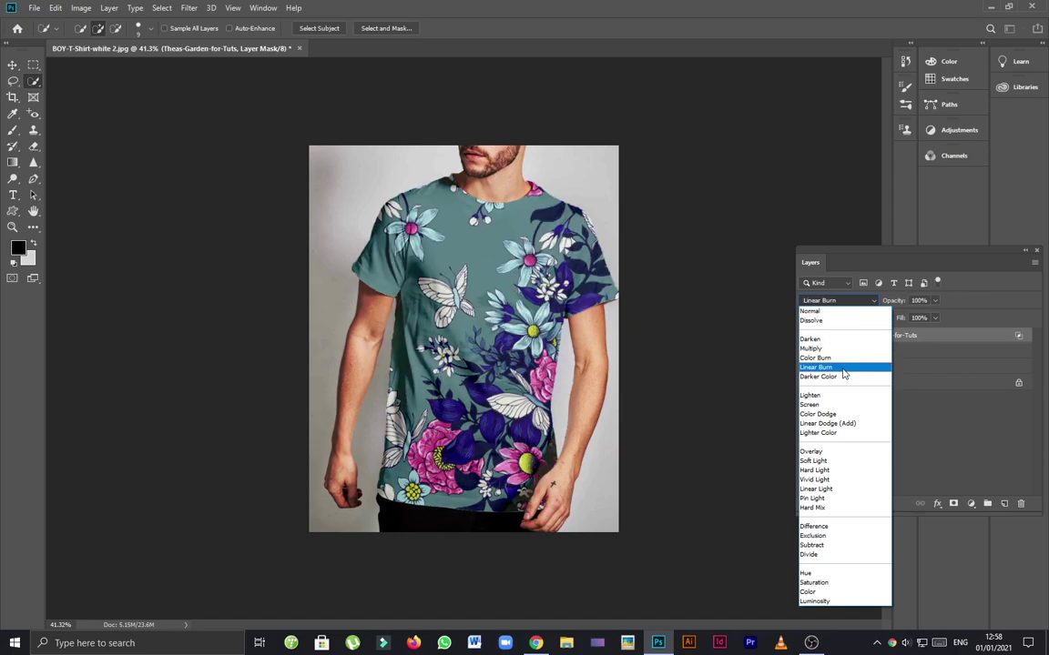
click(843, 369)
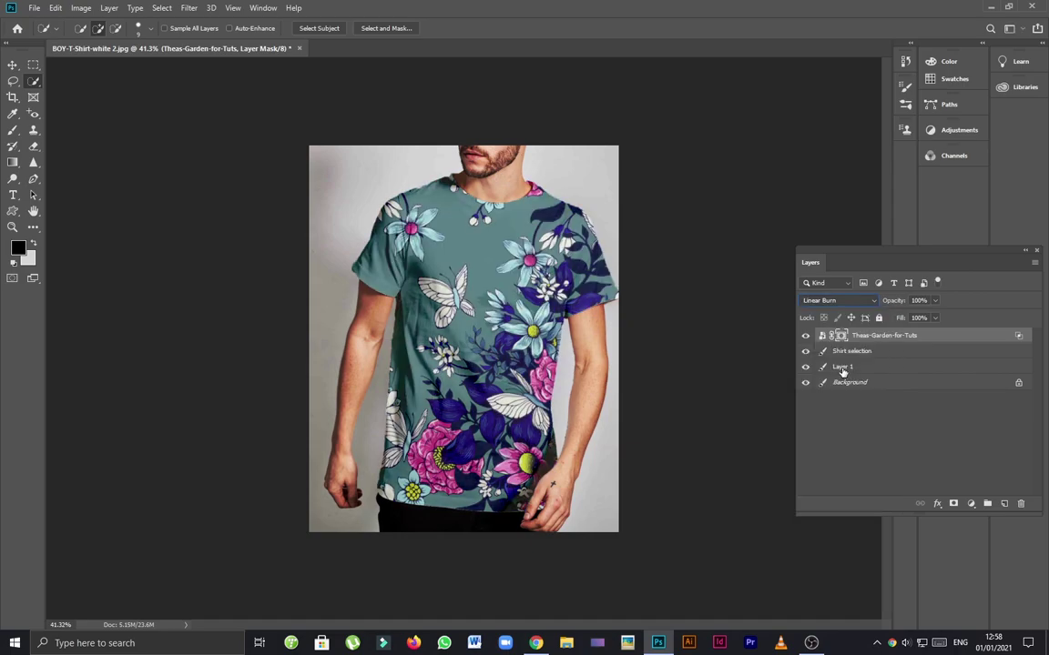
click(935, 302)
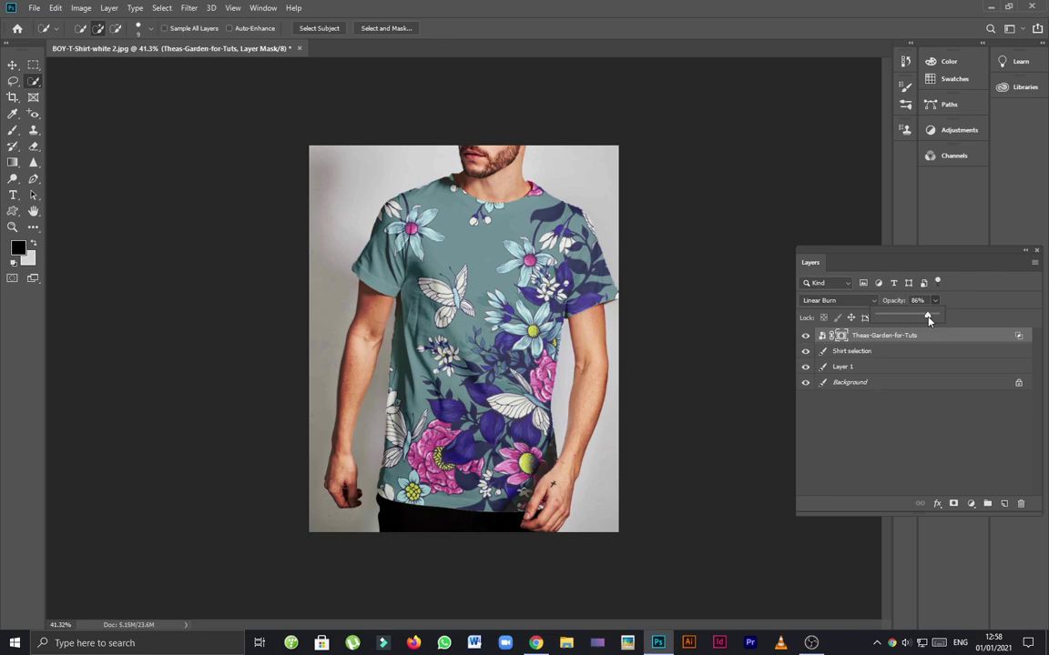
click(917, 398)
click(918, 403)
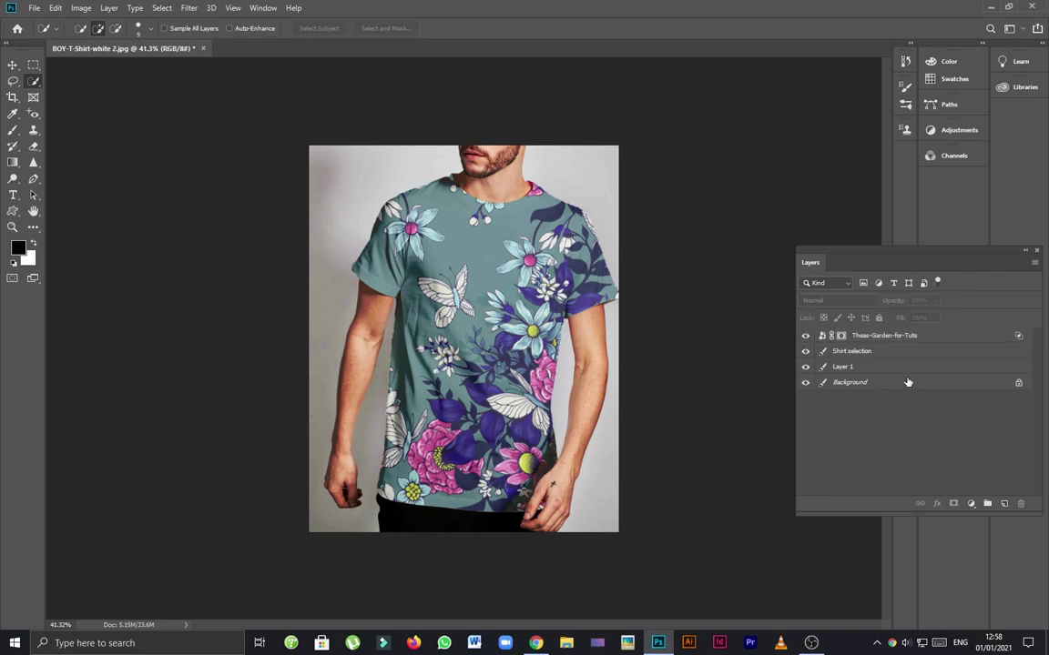
Step: Lower the opacity of the Shirt selection layer slightly
click(878, 352)
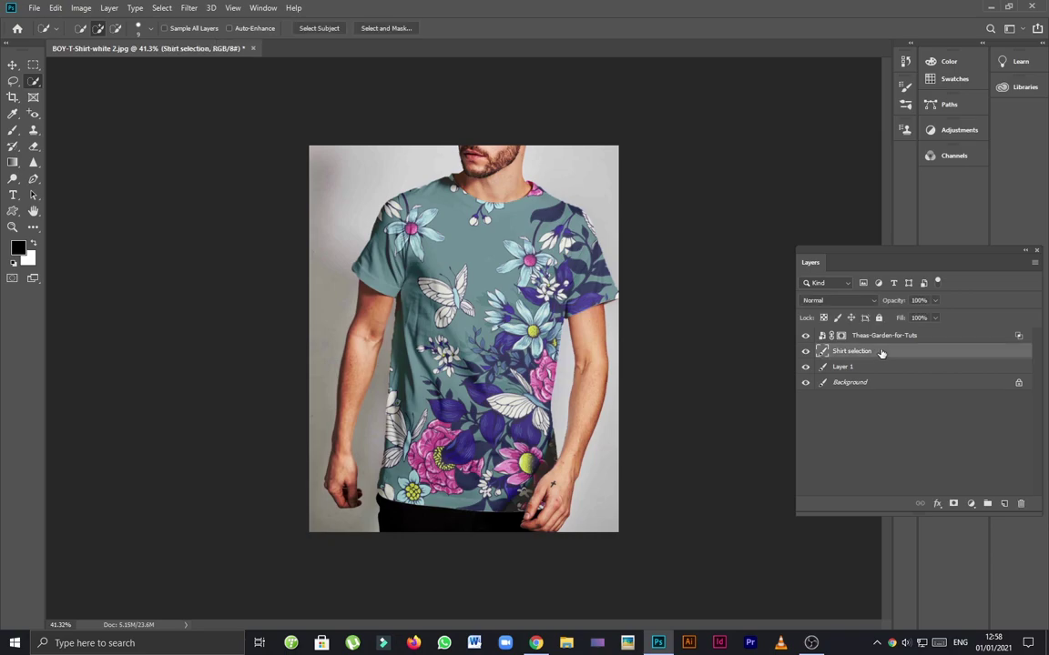
click(934, 302)
drag(935, 312, 926, 318)
Step: Reduce the opacity of Layer 1 to about 72%
click(859, 367)
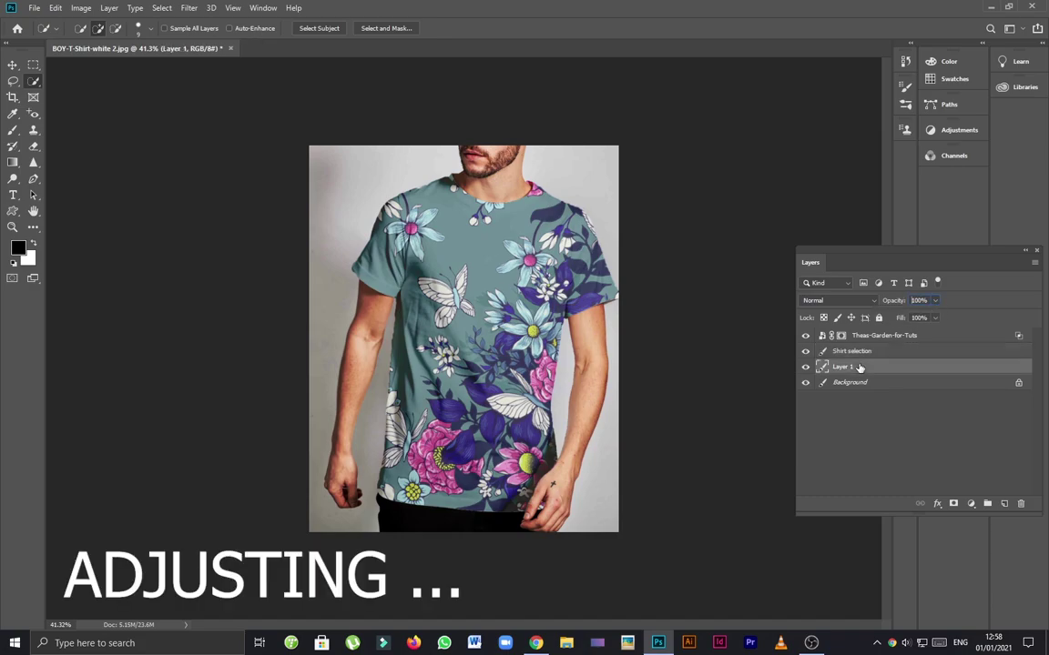
click(935, 300)
drag(935, 318, 920, 320)
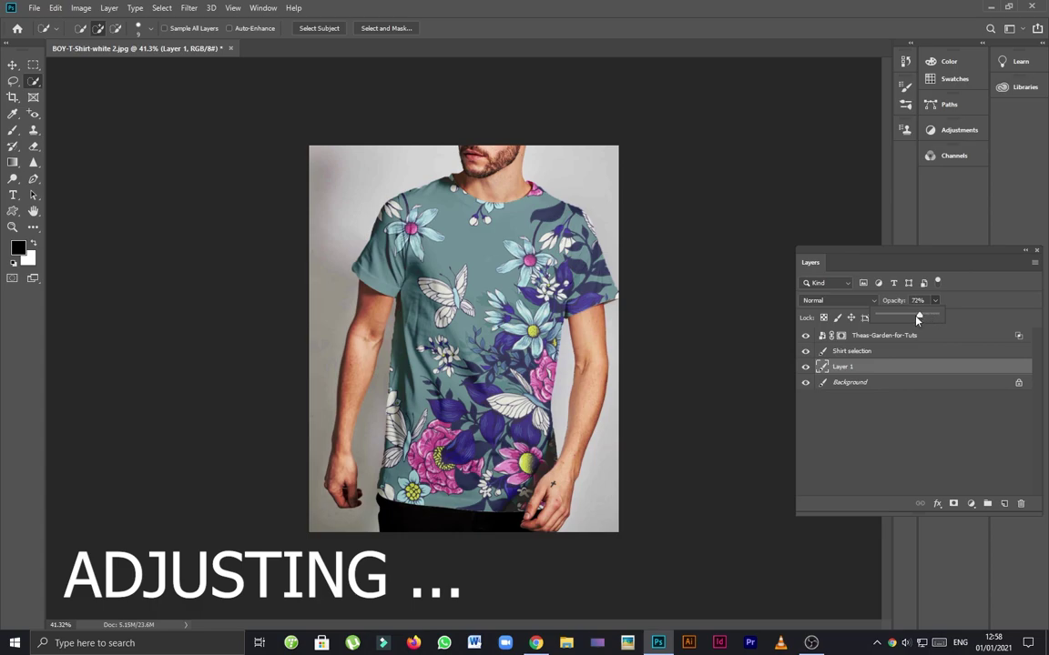
click(901, 421)
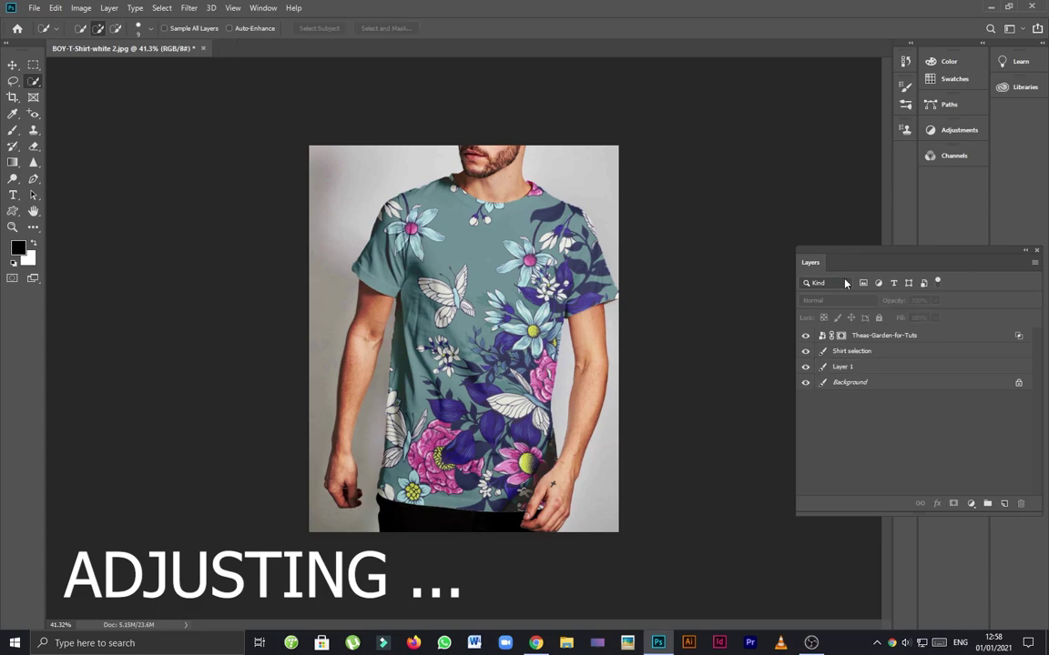
Step: Fine-tune the Theas-Garden-for-Tuts layer's opacity to 84%
click(887, 336)
click(935, 301)
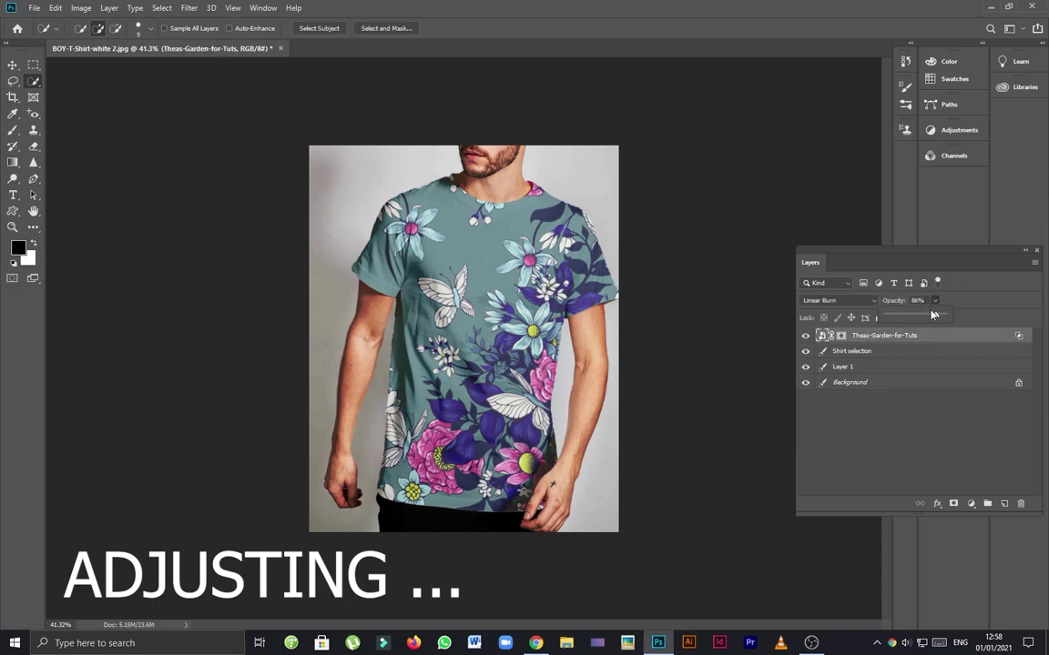
drag(935, 316, 935, 317)
click(901, 367)
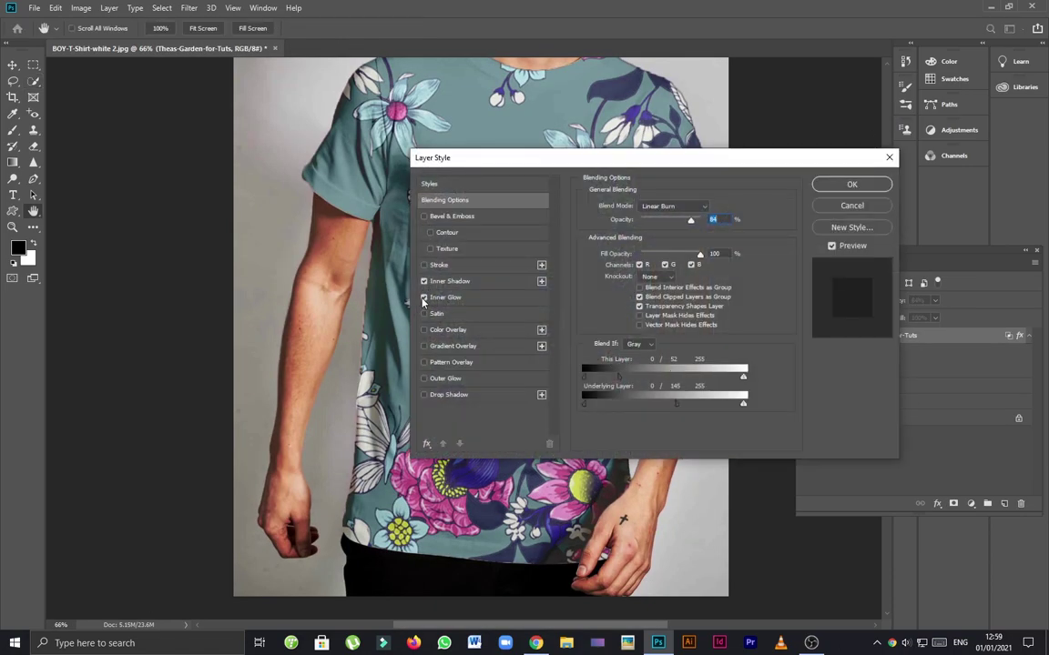
Step: Add an Inner Glow effect alongside the Inner Shadow on the Theas-Garden-for-Tuts layer and check the whole shirt
click(423, 297)
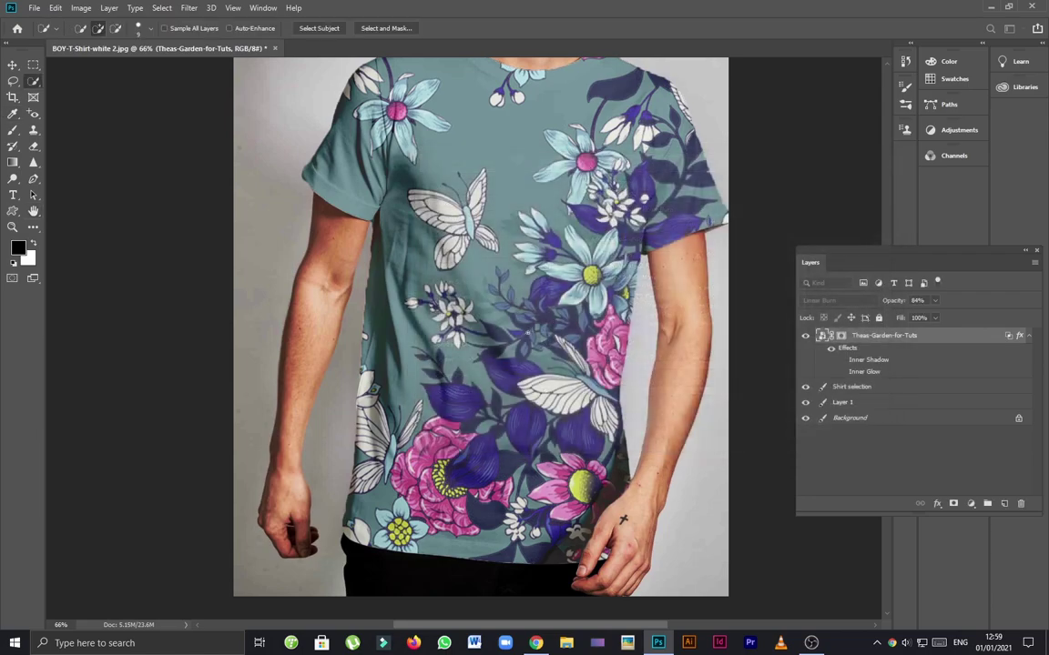
scroll(623, 519, down, 5)
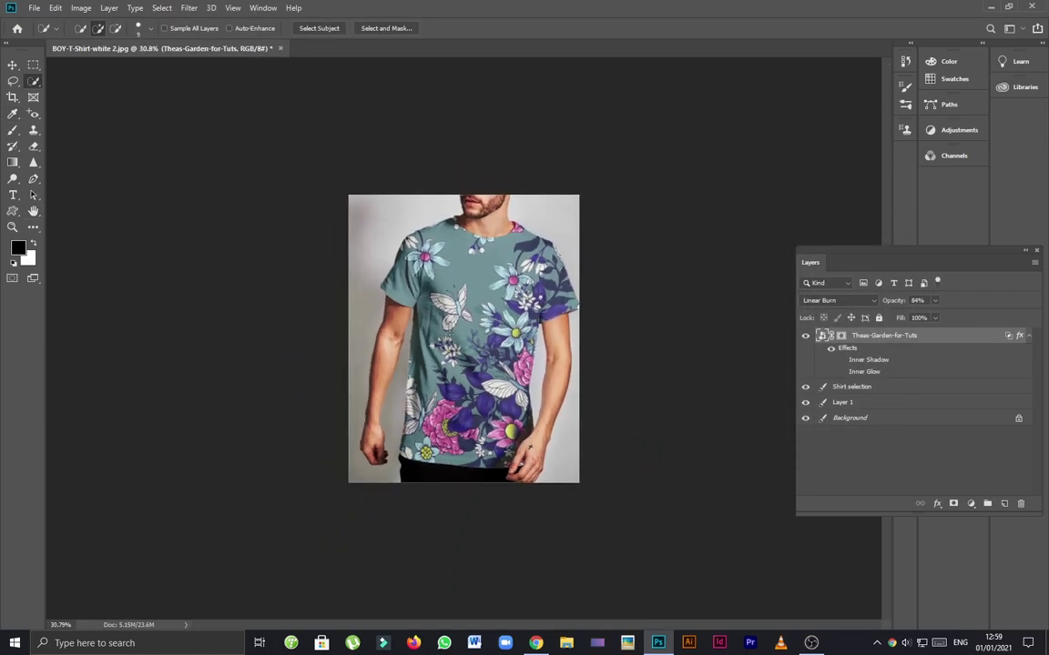
scroll(426, 301, up, 3)
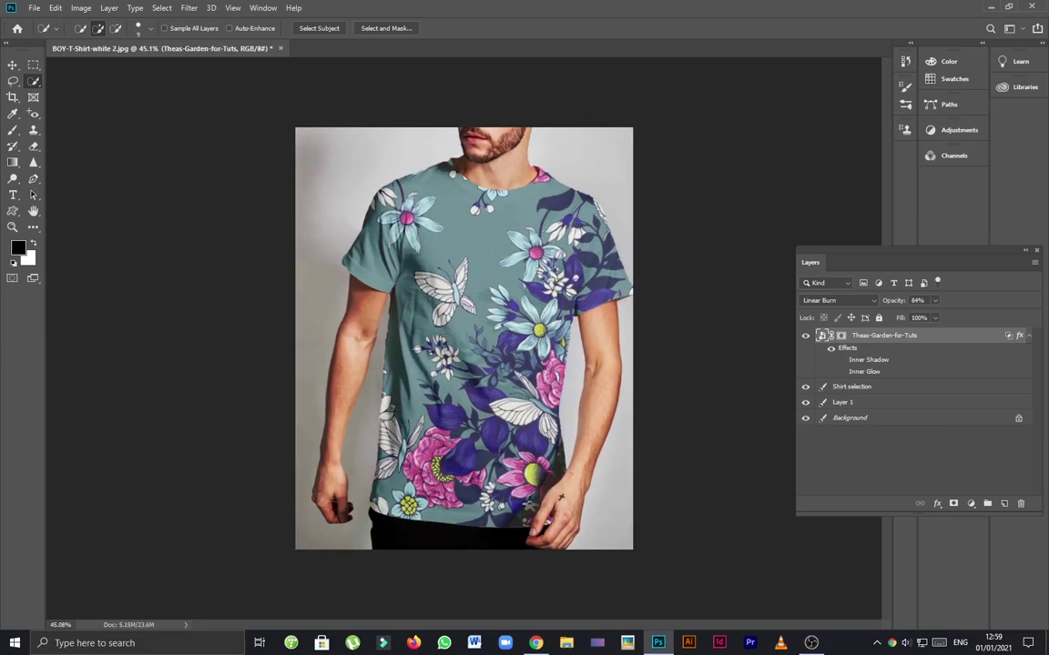
click(13, 63)
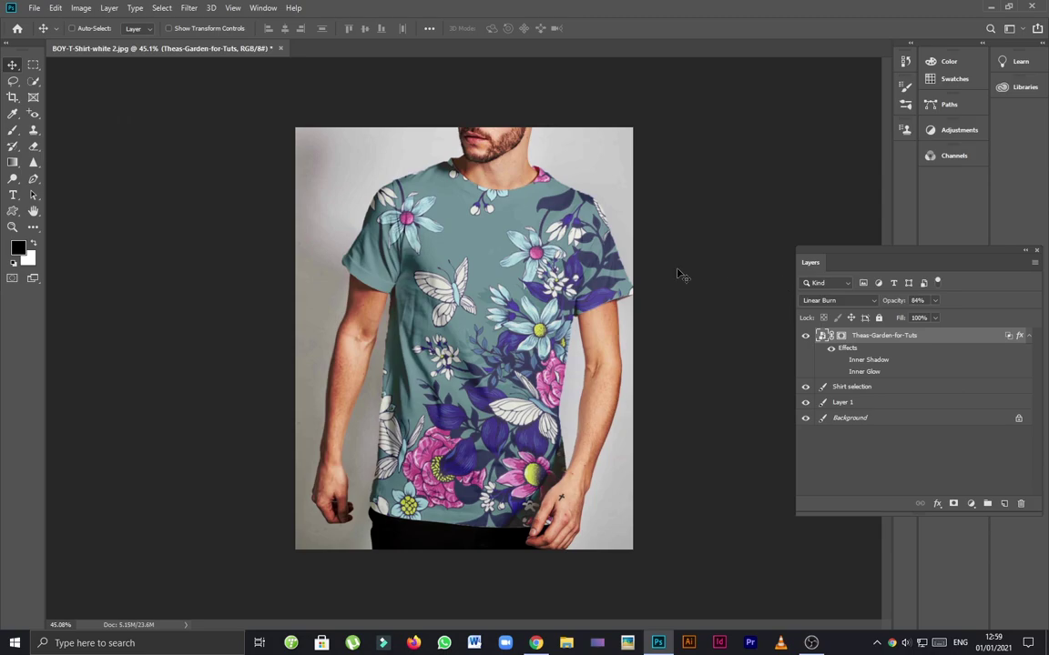
click(811, 643)
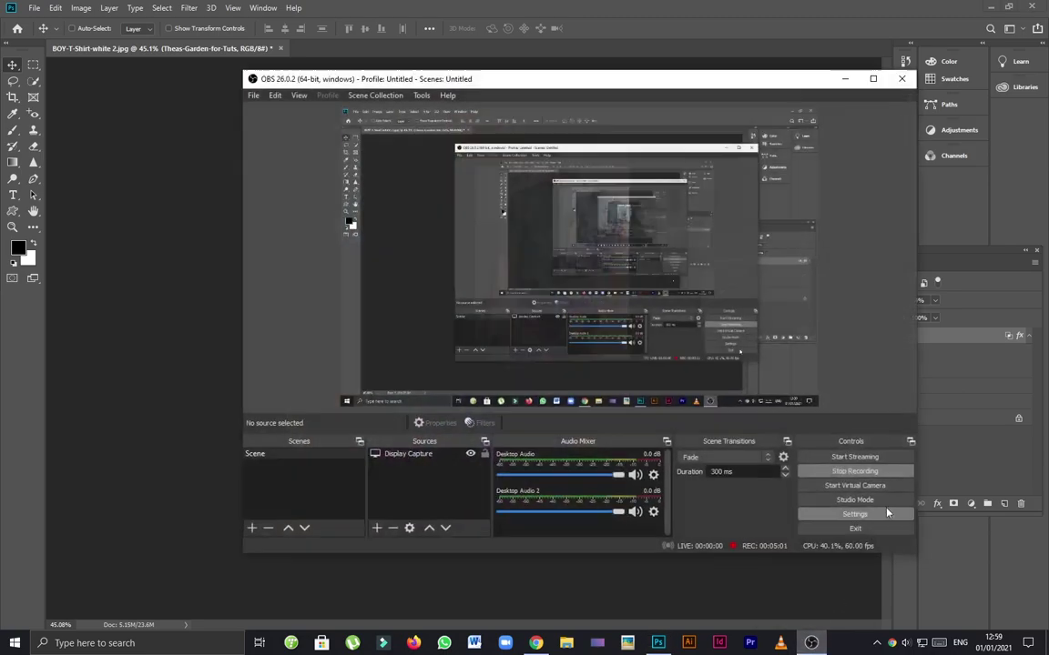